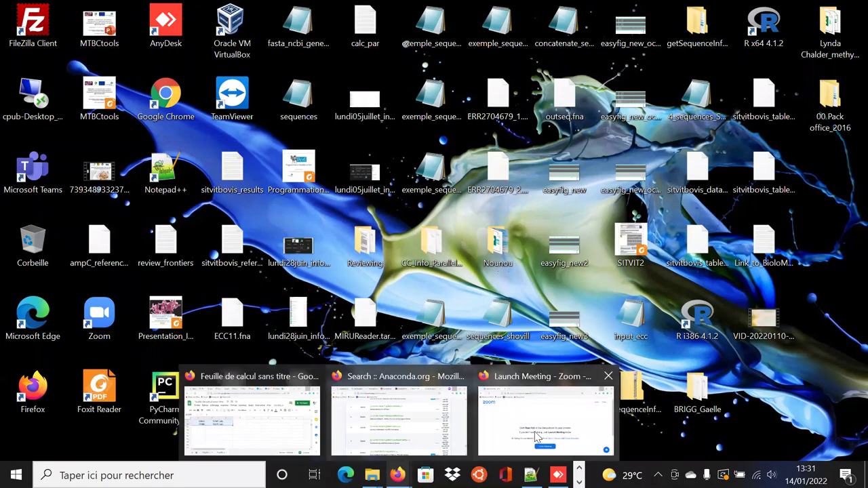
Step: Switch to Firefox and search the web for "brig bioinfo" in a new tab
{"action": "left_click", "coordinate": [524, 441]}
{"action": "key", "text": "ctrl+t"}
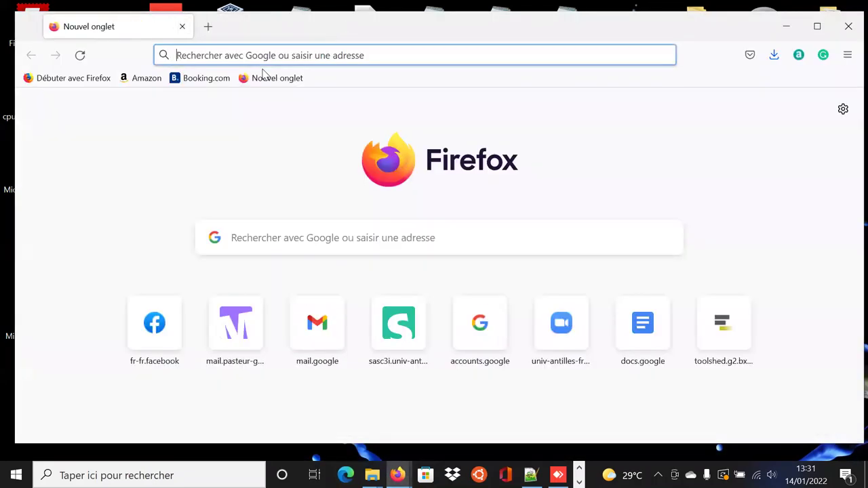
{"action": "key", "text": "Down"}
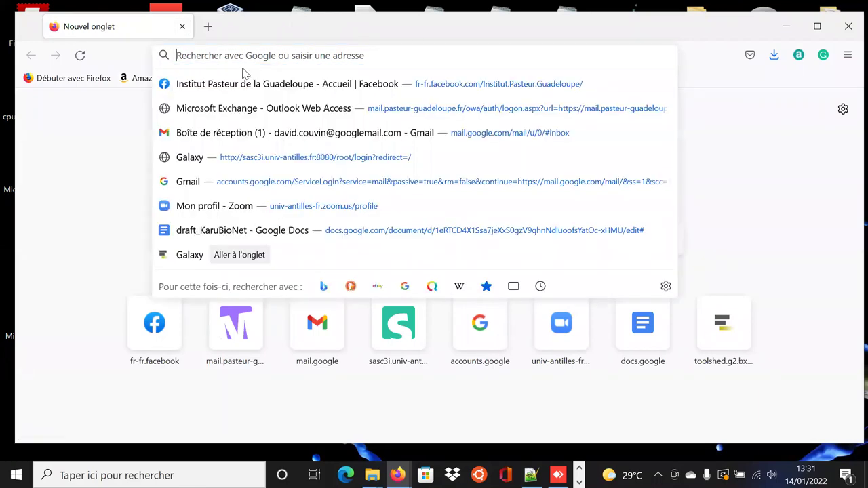
{"action": "type", "text": "bi"}
{"action": "key", "text": "BackSpace"}
{"action": "type", "text": "rig"}
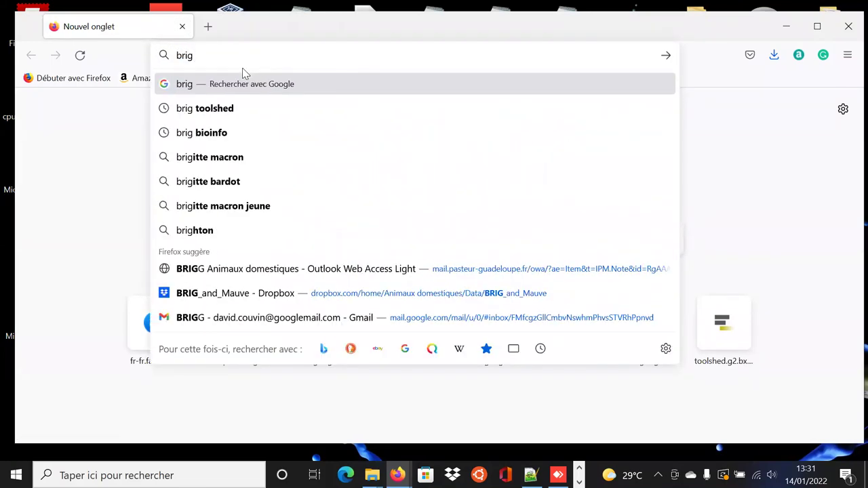
{"action": "type", "text": " bioinfo"}
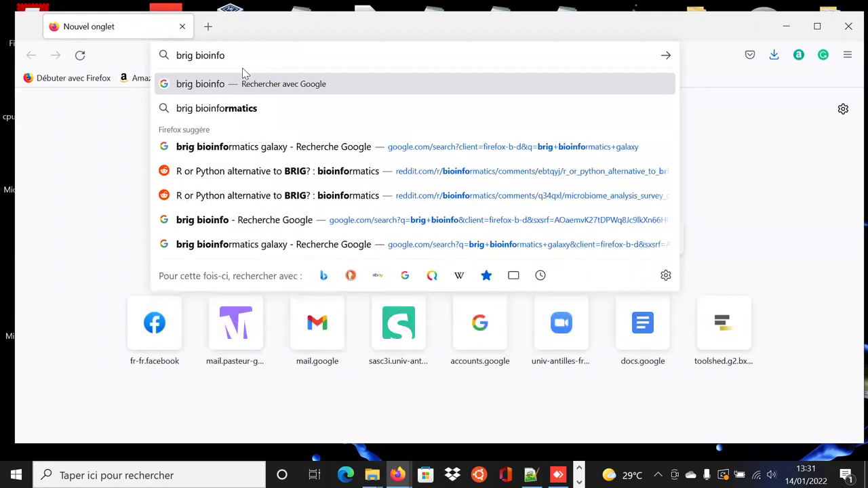
{"action": "key", "text": "Return"}
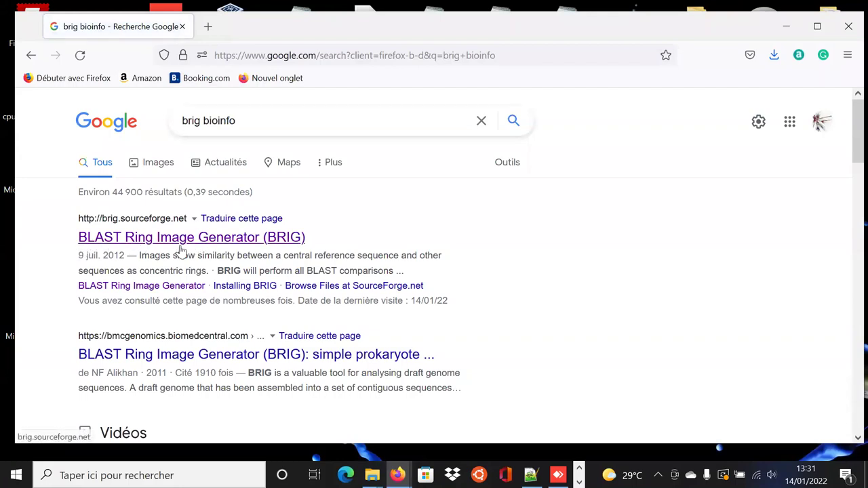
Step: Open the BLAST Ring Image Generator (BRIG) SourceForge page and review its description and download section
{"action": "left_click", "coordinate": [220, 243]}
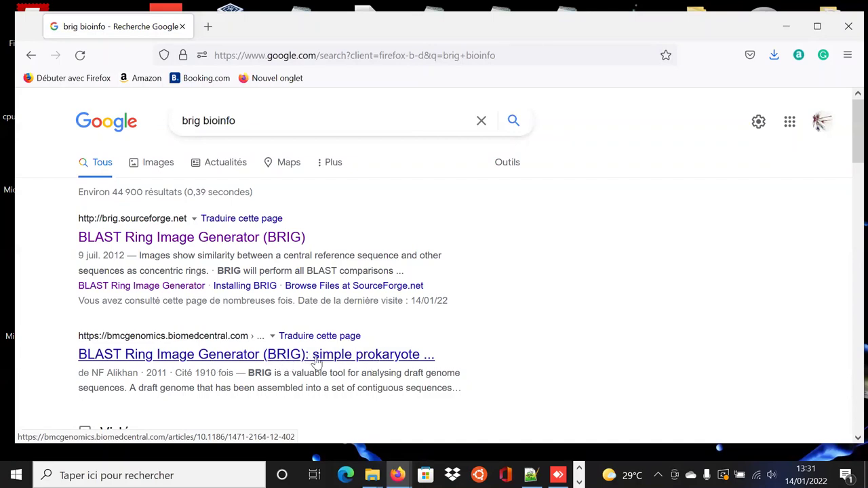
{"action": "left_click", "coordinate": [181, 238]}
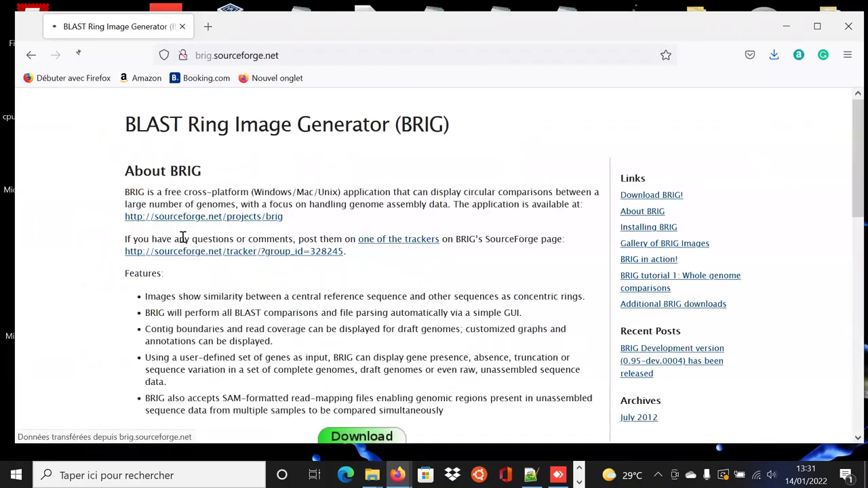
{"action": "scroll", "coordinate": [421, 265], "scroll_direction": "down", "scroll_amount": 3}
{"action": "scroll", "coordinate": [397, 256], "scroll_direction": "up", "scroll_amount": 3}
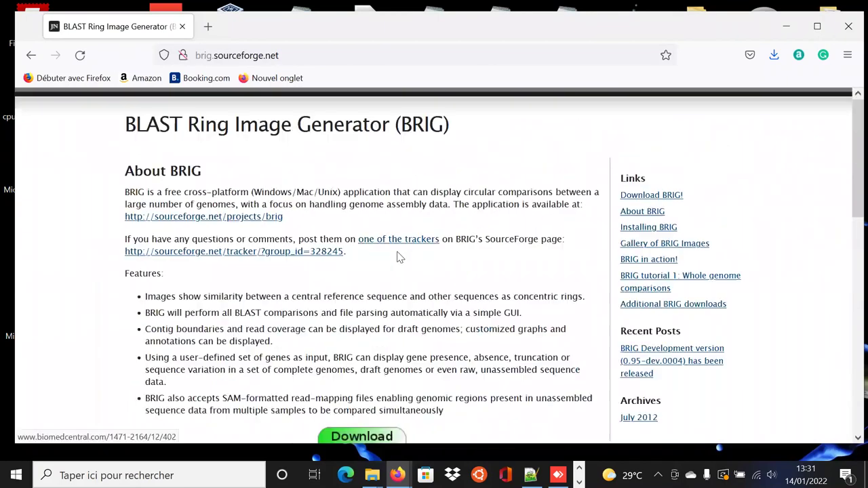
{"action": "scroll", "coordinate": [278, 251], "scroll_direction": "down", "scroll_amount": 1}
{"action": "scroll", "coordinate": [294, 319], "scroll_direction": "down", "scroll_amount": 1}
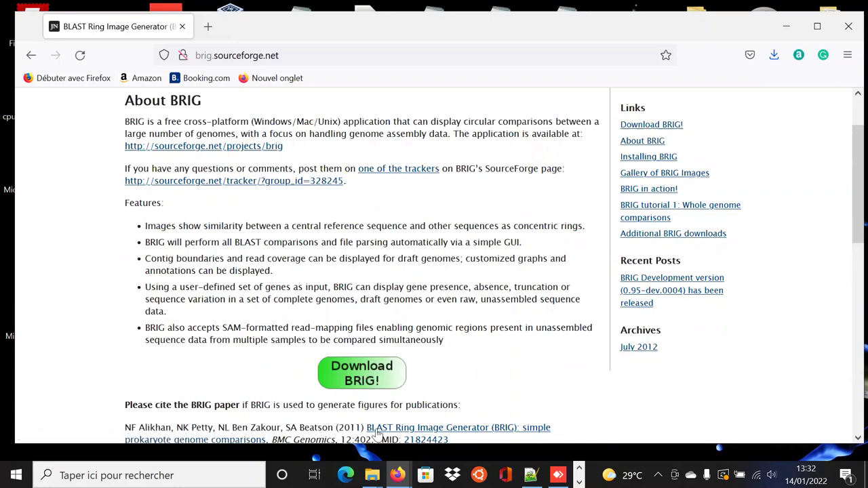
Step: Switch to the BRIG-0.95-dist folder in File Explorer and launch the BRIG executable jar from its inner BRIG-0.95-dist folder
{"action": "mouse_move", "coordinate": [372, 475]}
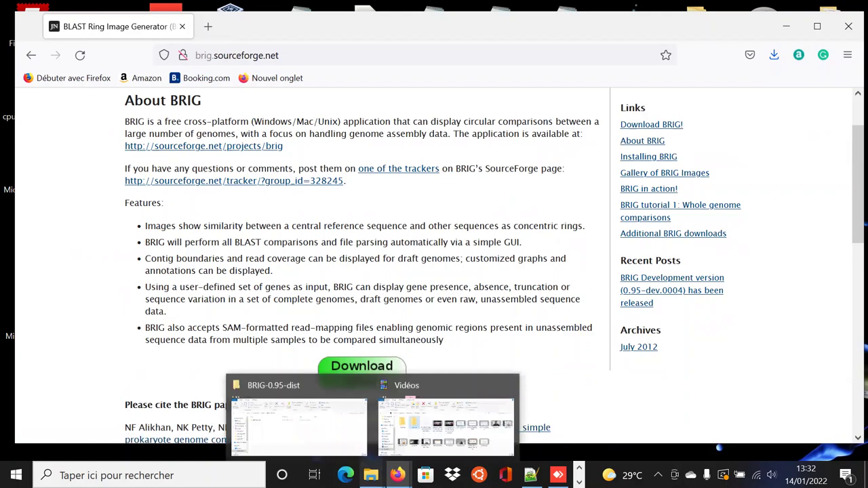
{"action": "left_click", "coordinate": [317, 439]}
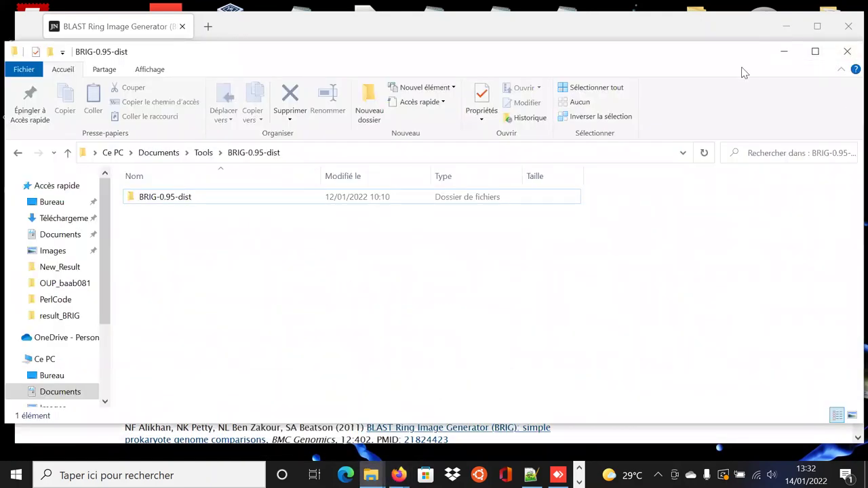
{"action": "key", "text": "super+Up"}
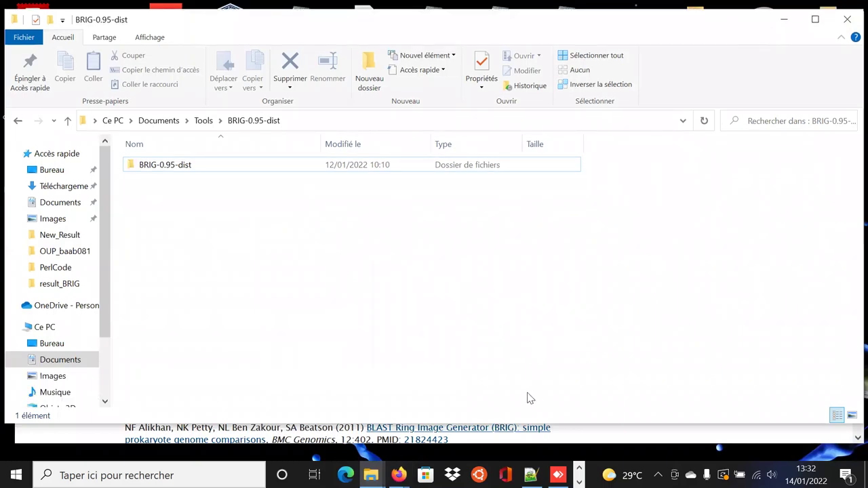
{"action": "left_click", "coordinate": [154, 171]}
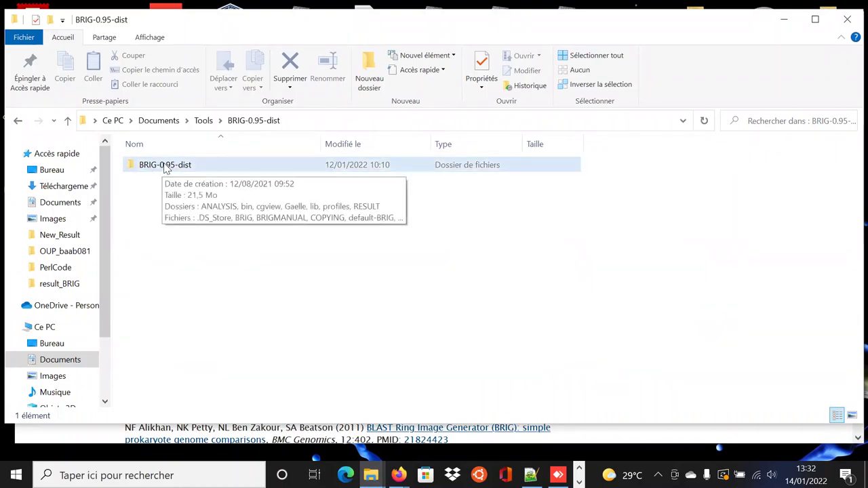
{"action": "double_click", "coordinate": [164, 170]}
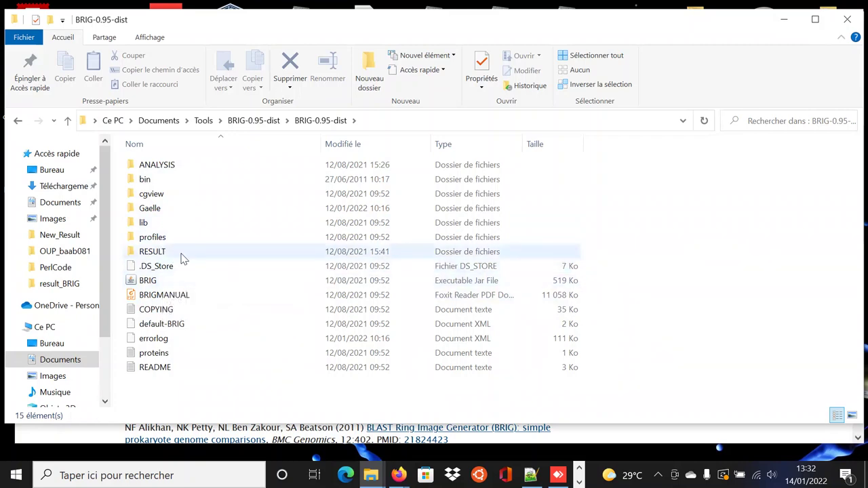
{"action": "double_click", "coordinate": [151, 284]}
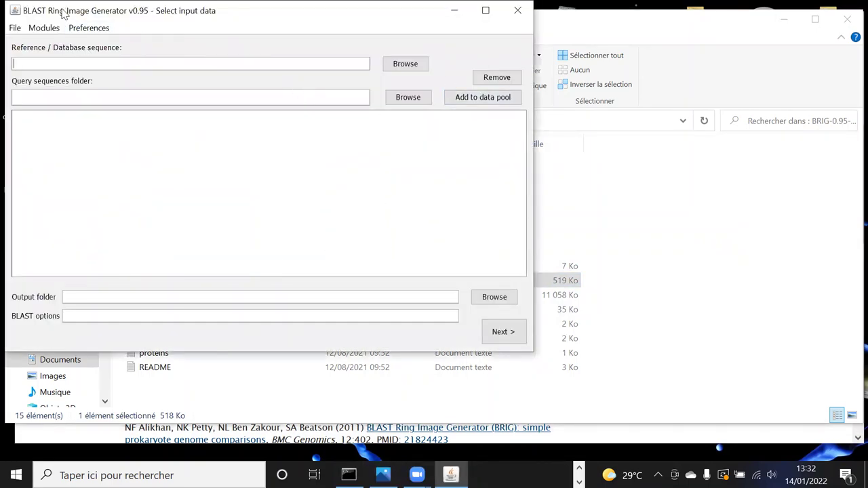
{"action": "left_click_drag", "start_coordinate": [61, 12], "coordinate": [153, 79]}
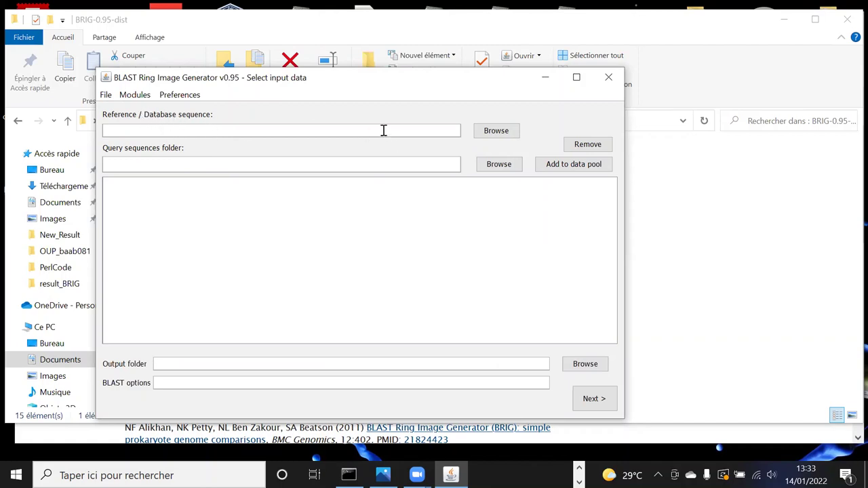
Step: Set the reference sequence to pEC405.fasta from the project folder inside Documents\Tools\BRIG-0.95-dist\BRIG-0.95-dist
{"action": "left_click", "coordinate": [496, 132]}
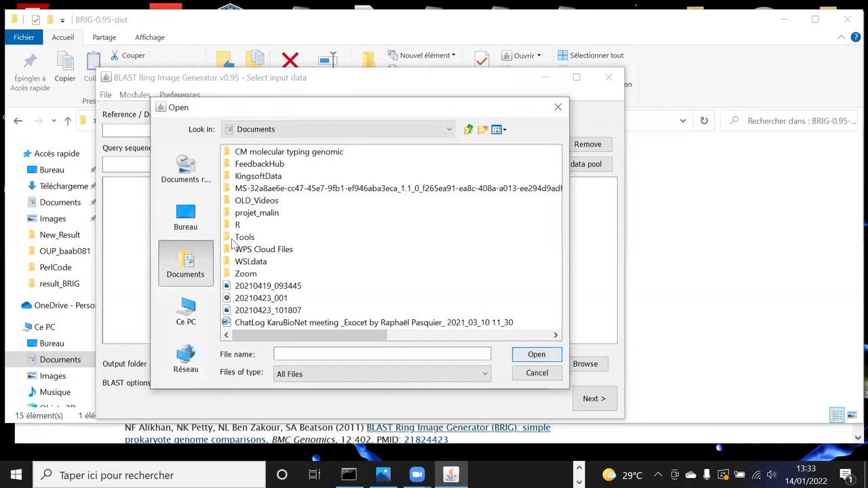
{"action": "double_click", "coordinate": [255, 236]}
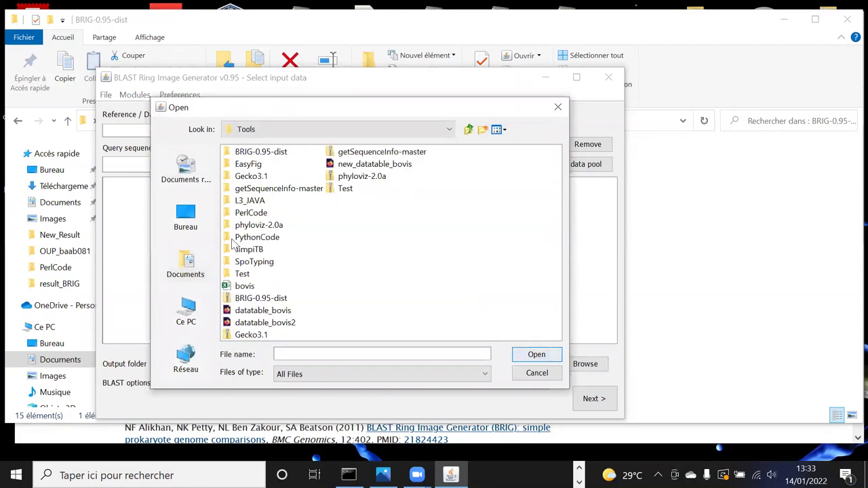
{"action": "double_click", "coordinate": [259, 152]}
{"action": "double_click", "coordinate": [259, 153]}
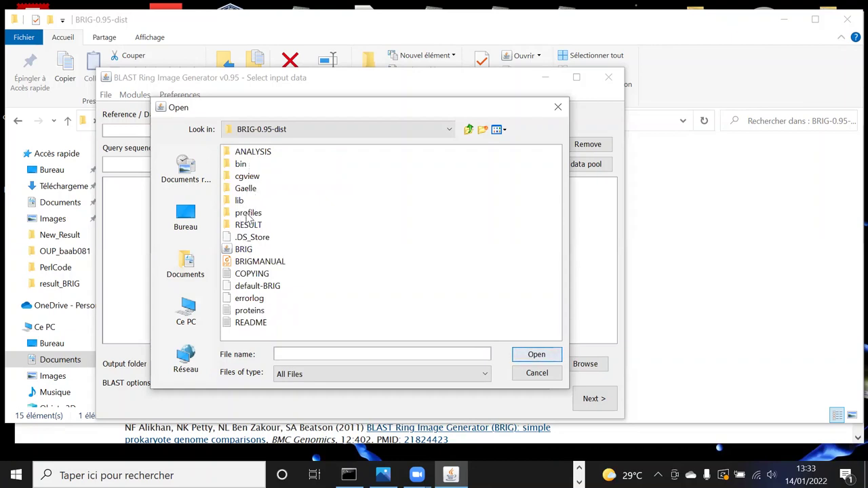
{"action": "double_click", "coordinate": [244, 190]}
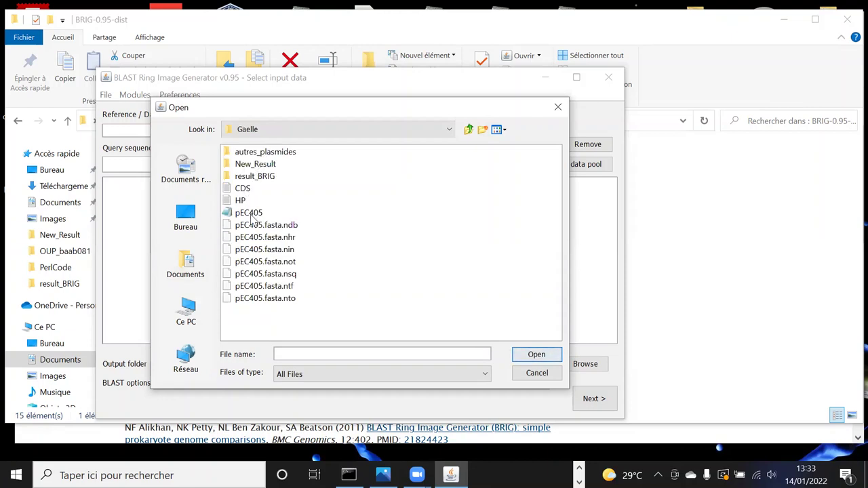
{"action": "left_click", "coordinate": [246, 213]}
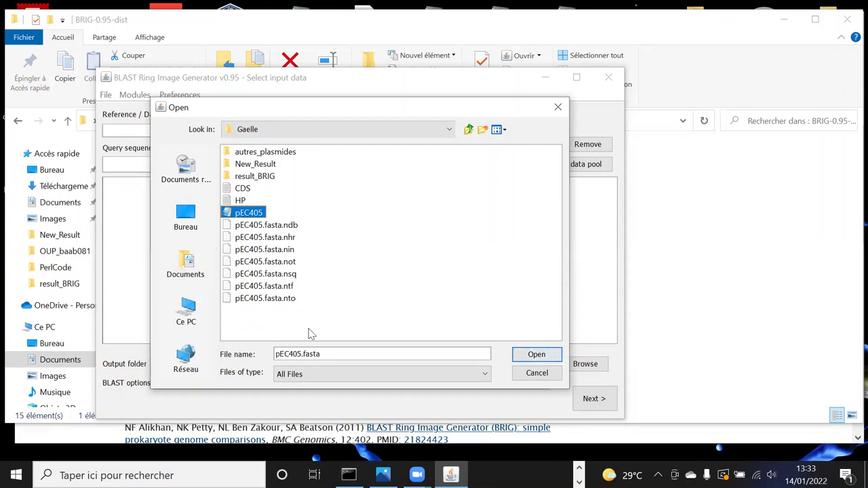
{"action": "left_click", "coordinate": [529, 362]}
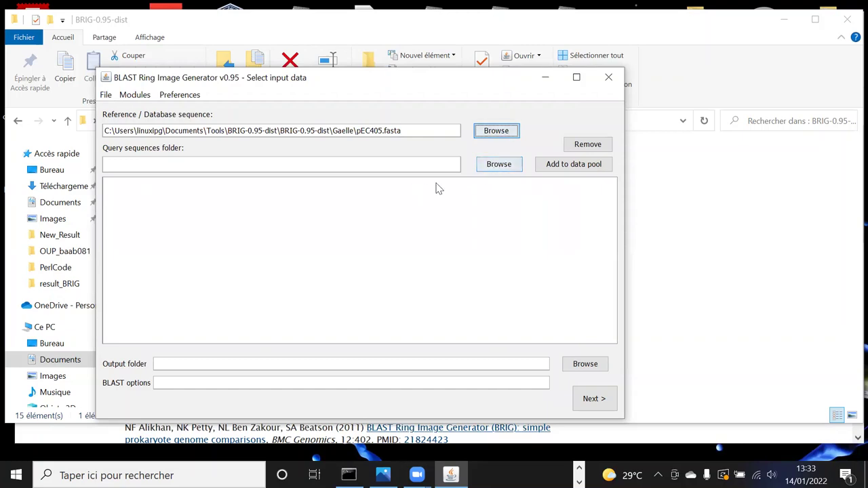
Step: Set the query sequences folder to autres_plasmides, beside the reference file, and add its sequences to the data pool
{"action": "left_click", "coordinate": [497, 168]}
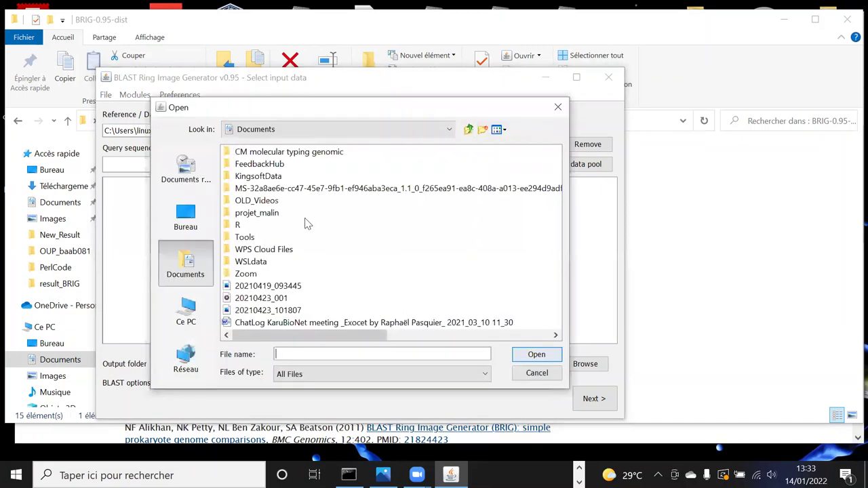
{"action": "double_click", "coordinate": [246, 237]}
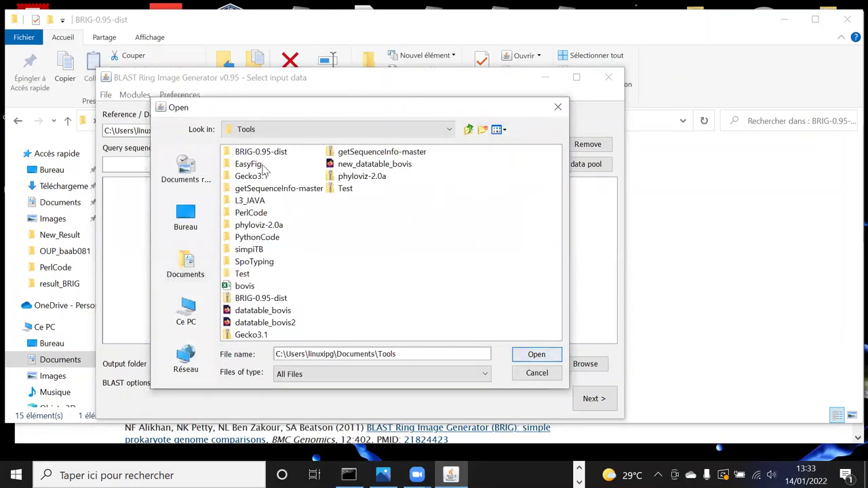
{"action": "double_click", "coordinate": [267, 155]}
{"action": "double_click", "coordinate": [267, 154]}
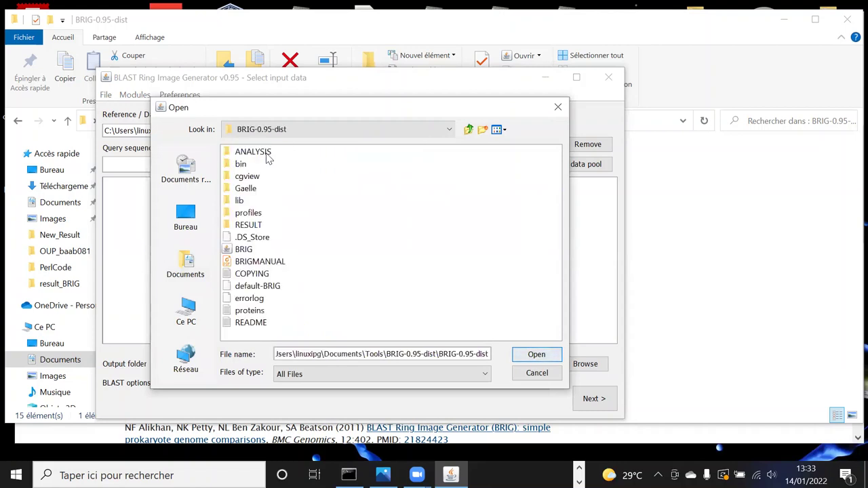
{"action": "double_click", "coordinate": [252, 188]}
{"action": "left_click", "coordinate": [265, 153]}
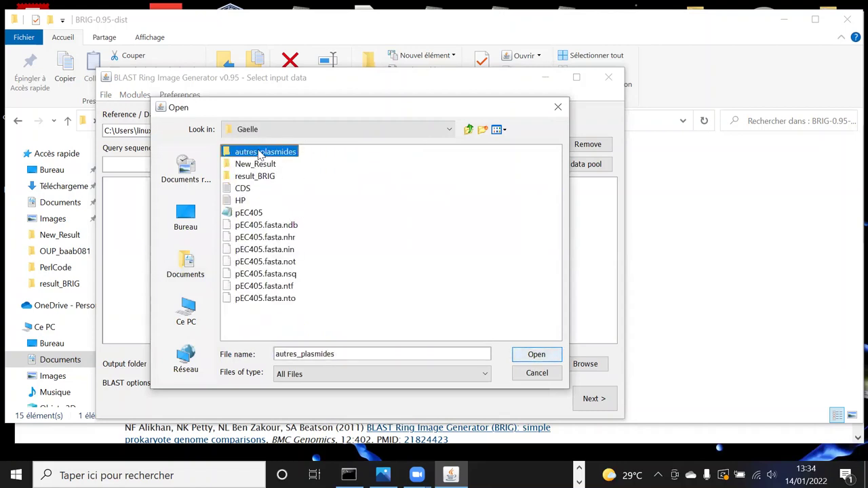
{"action": "left_click", "coordinate": [546, 356]}
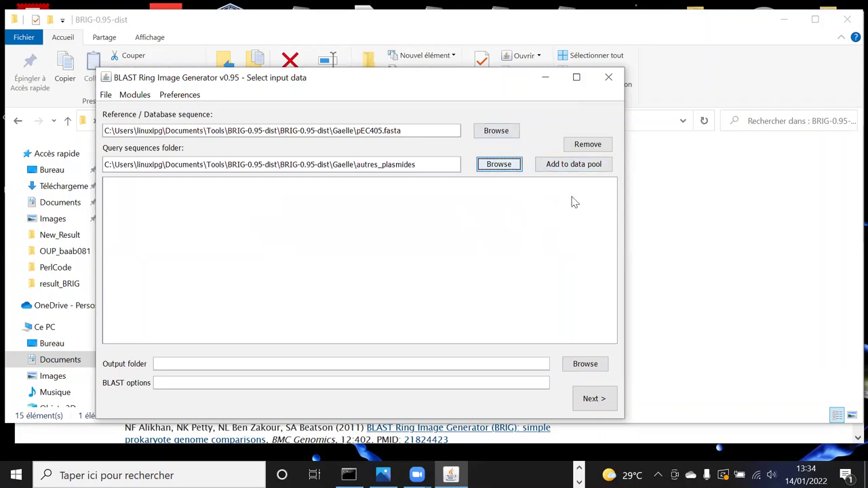
{"action": "left_click", "coordinate": [560, 170]}
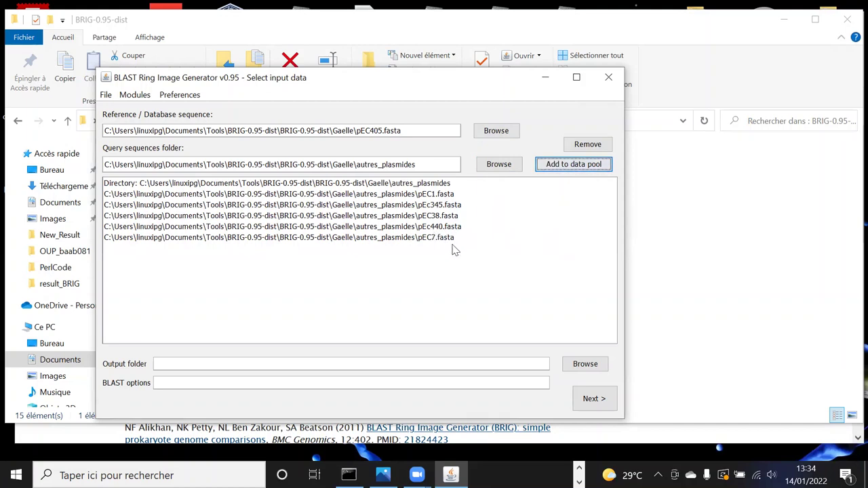
Step: Set the output folder to New_Result in the same project folder as the reference sequence
{"action": "left_click", "coordinate": [590, 364]}
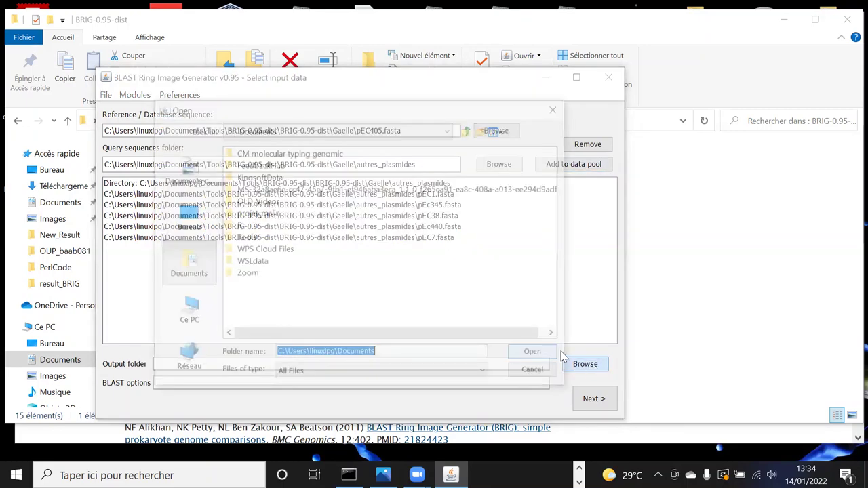
{"action": "double_click", "coordinate": [244, 237]}
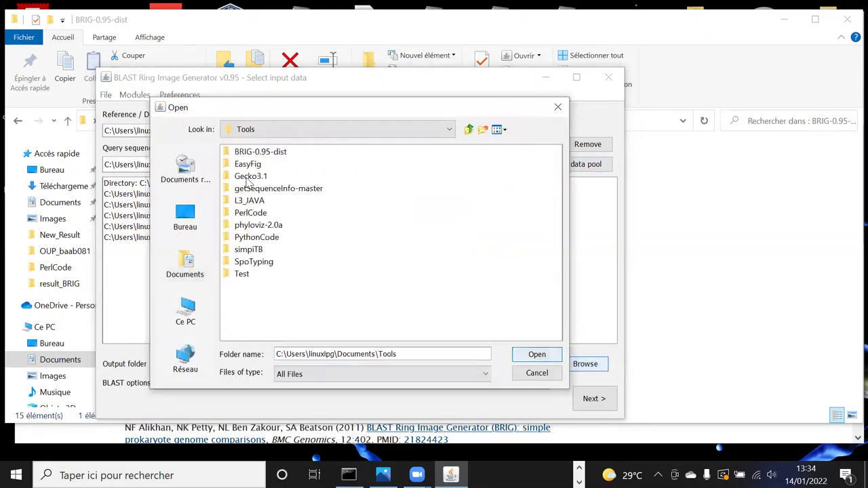
{"action": "double_click", "coordinate": [259, 153]}
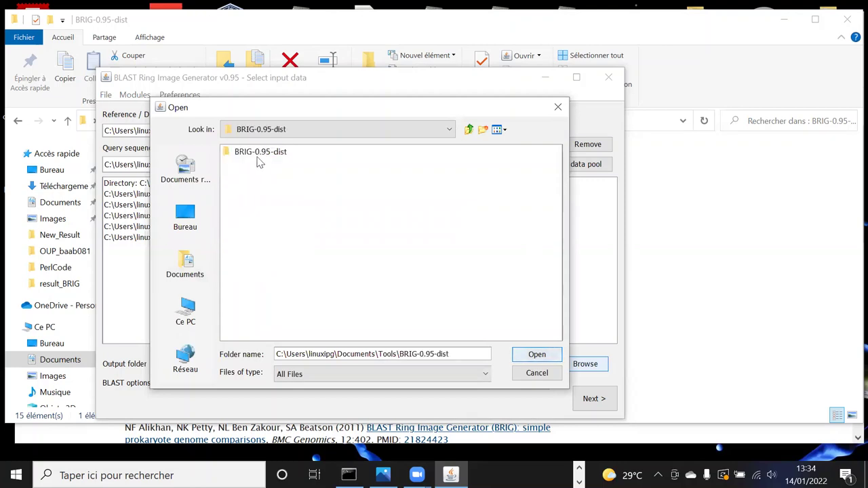
{"action": "double_click", "coordinate": [258, 153]}
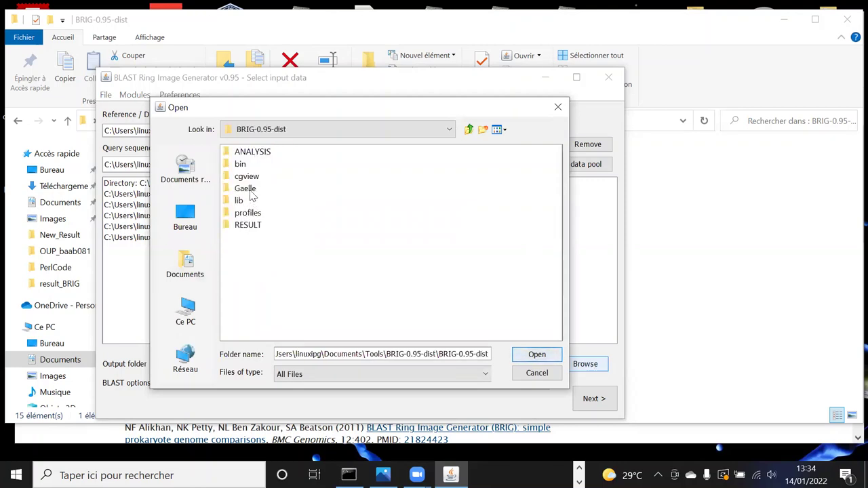
{"action": "double_click", "coordinate": [248, 190]}
{"action": "left_click", "coordinate": [257, 167]}
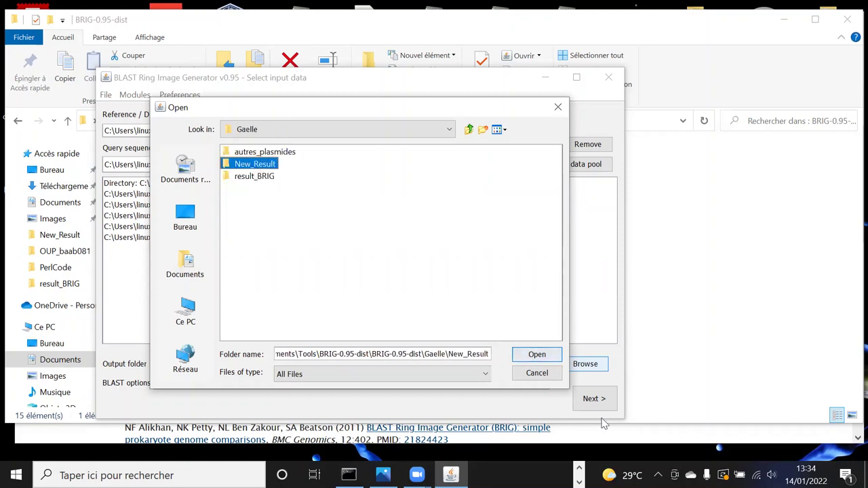
{"action": "left_click", "coordinate": [536, 353]}
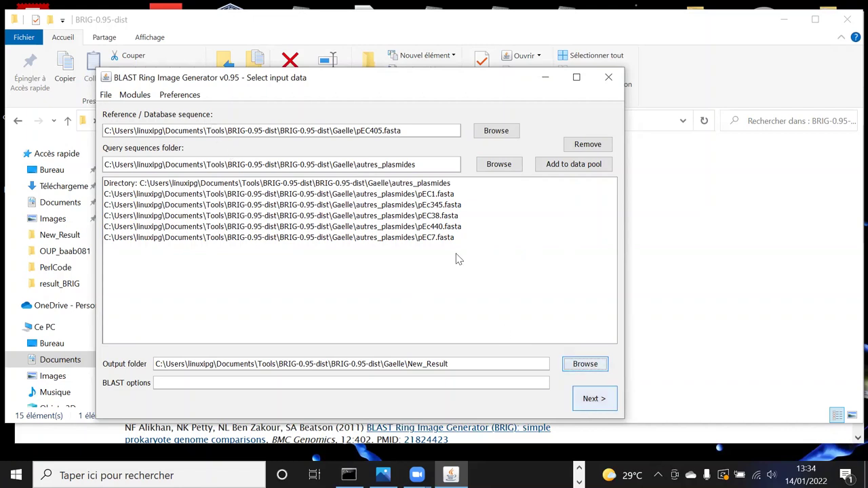
Step: Open the BRIG options to view the BLAST binary folder setting
{"action": "left_click", "coordinate": [180, 96]}
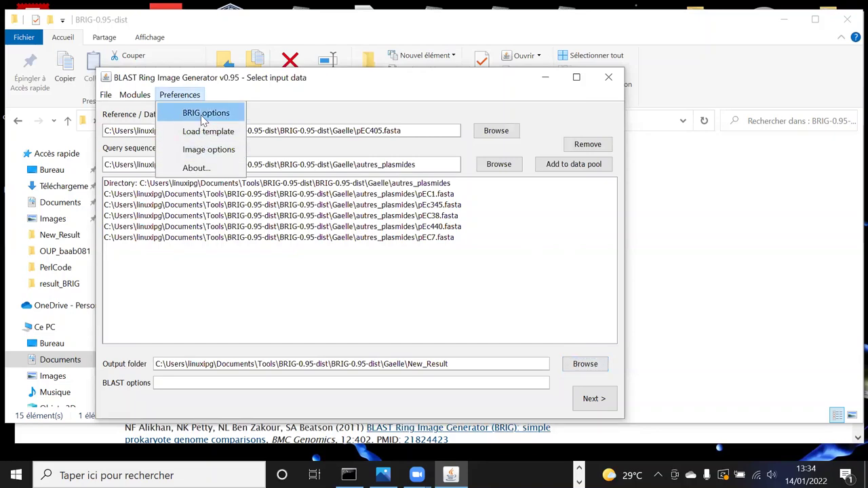
{"action": "left_click", "coordinate": [200, 115]}
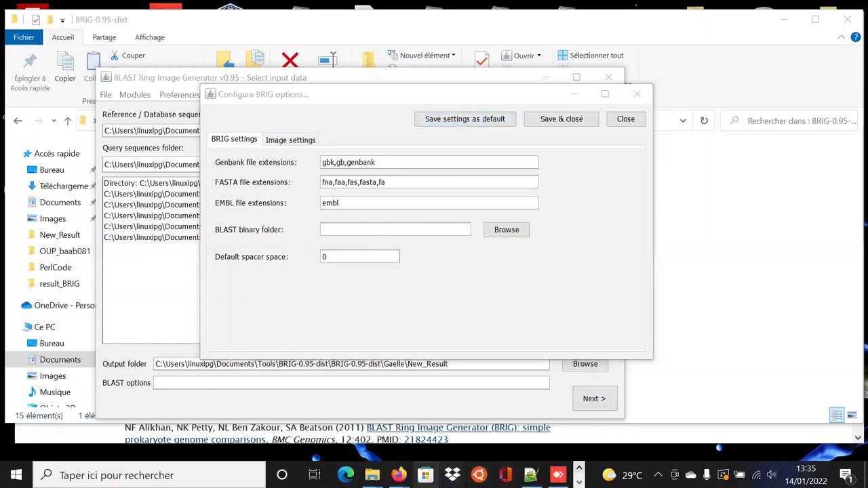
Step: Switch to Firefox and search the web for "ncbi blast+" in a new tab
{"action": "mouse_move", "coordinate": [398, 475]}
{"action": "left_click", "coordinate": [550, 400]}
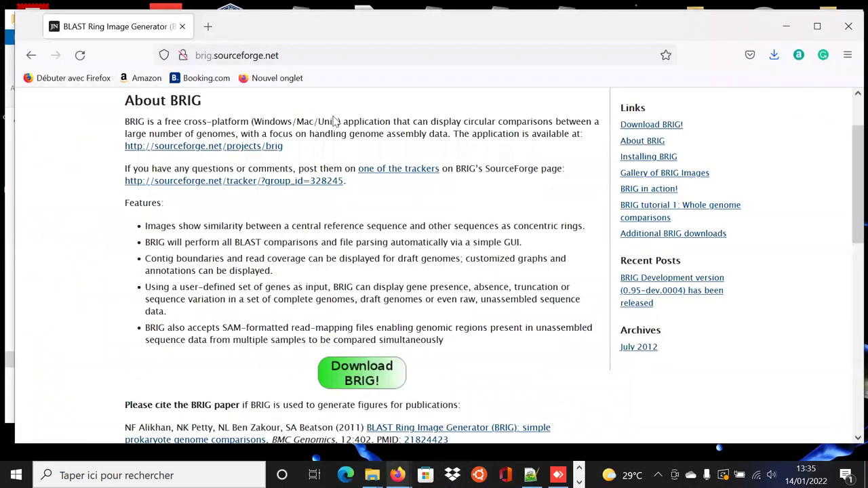
{"action": "left_click", "coordinate": [278, 79]}
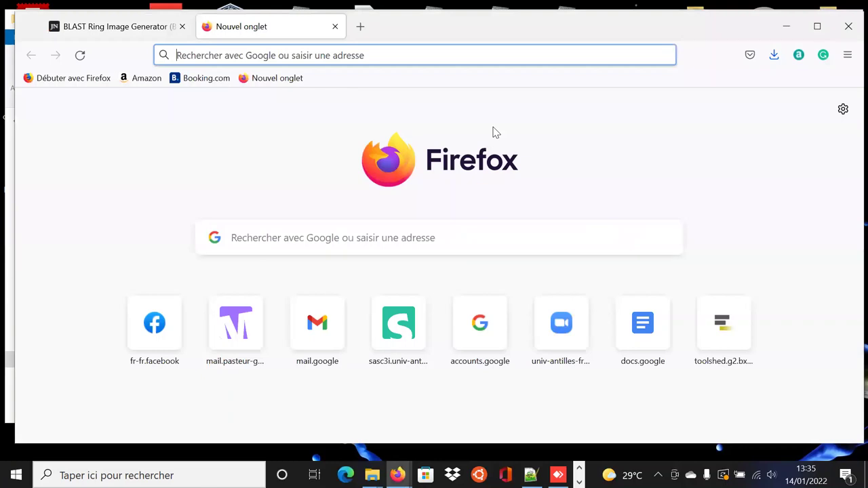
{"action": "type", "text": "ncbi b"}
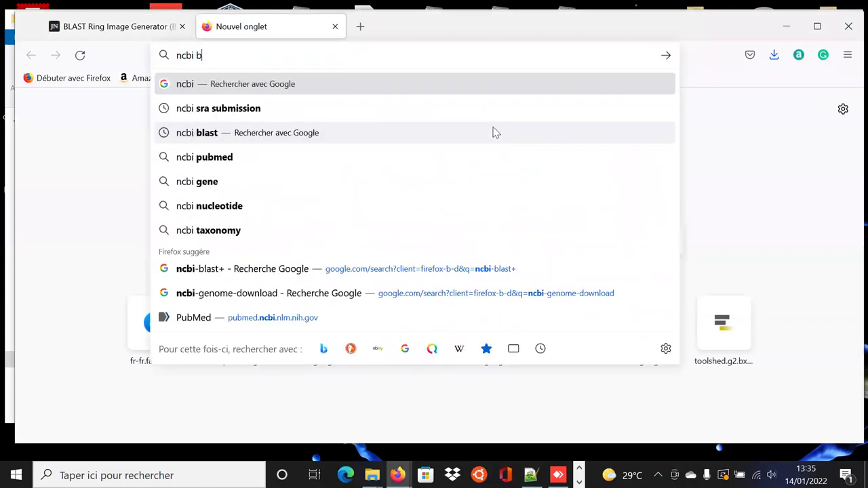
{"action": "type", "text": "last"}
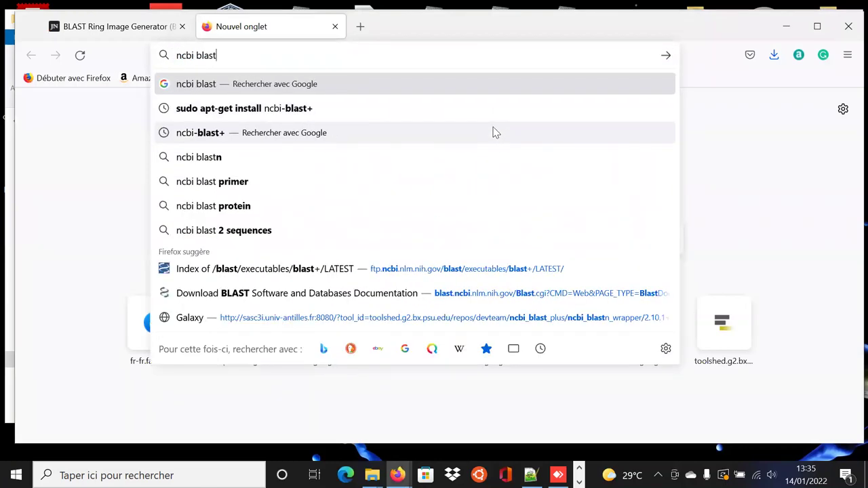
{"action": "type", "text": "+"}
{"action": "key", "text": "Return"}
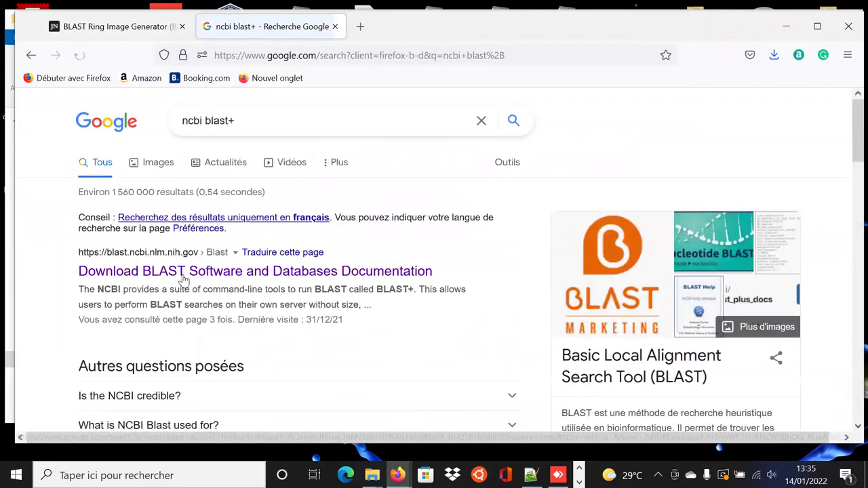
Step: Open the Download BLAST Software and Databases page and follow its link to the blast+/LATEST executables listing
{"action": "left_click", "coordinate": [186, 272]}
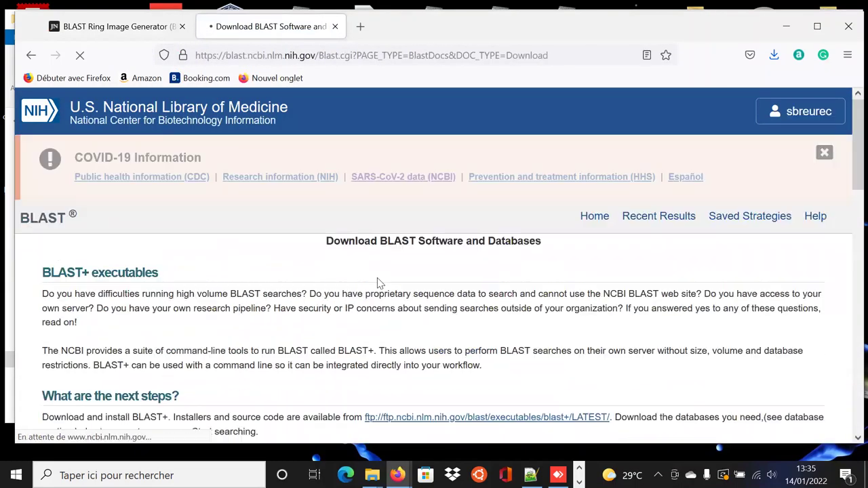
{"action": "scroll", "coordinate": [390, 258], "scroll_direction": "down", "scroll_amount": 2}
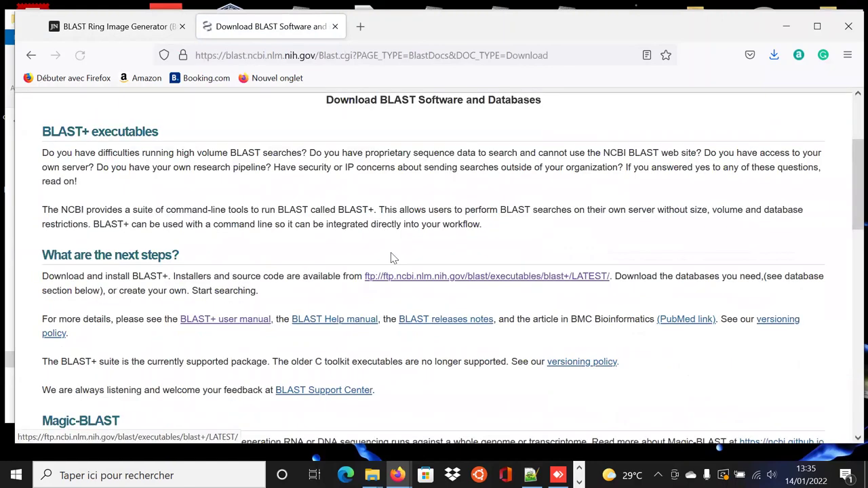
{"action": "left_click", "coordinate": [429, 283]}
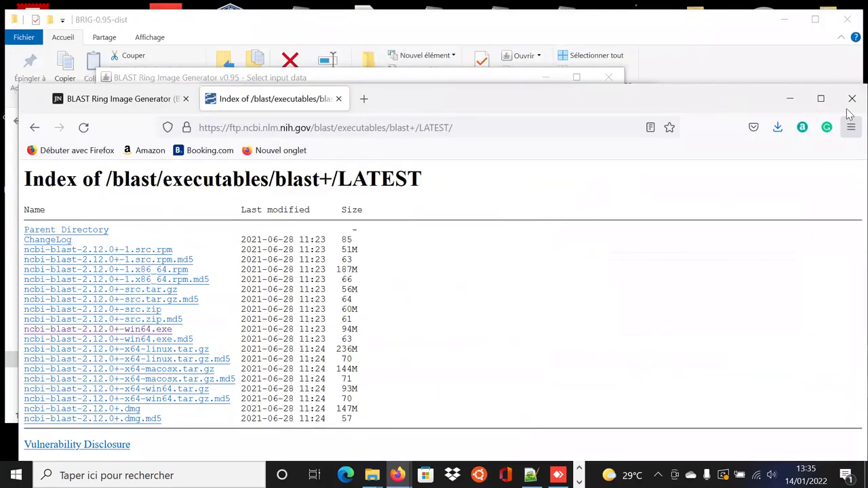
Step: Return to BRIG and reopen the BRIG options to browse for the BLAST binary folder
{"action": "left_click", "coordinate": [791, 102]}
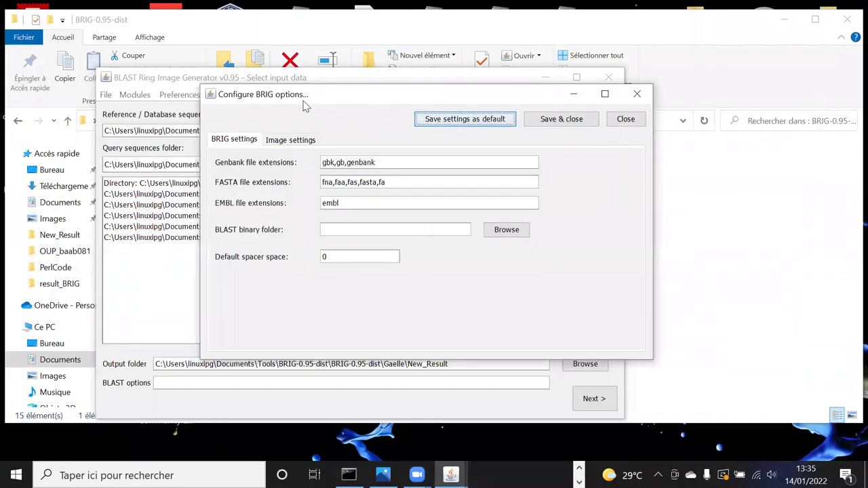
{"action": "left_click_drag", "start_coordinate": [305, 105], "coordinate": [292, 128]}
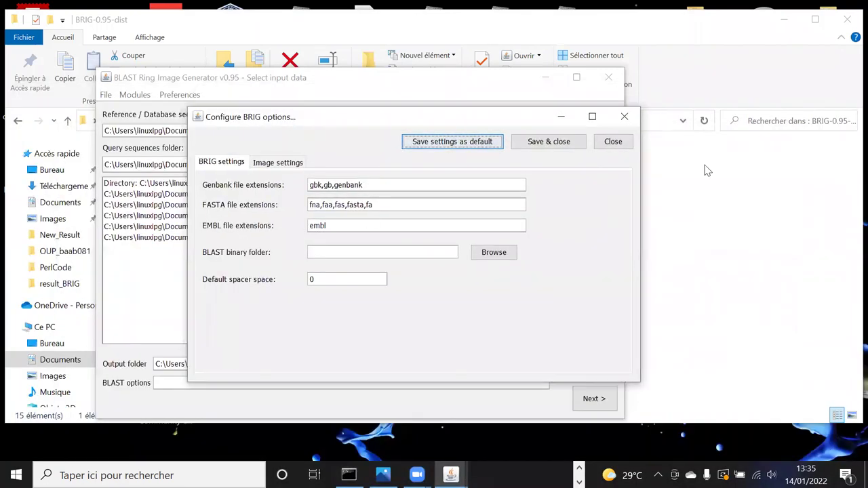
{"action": "left_click", "coordinate": [624, 117]}
{"action": "left_click", "coordinate": [182, 99]}
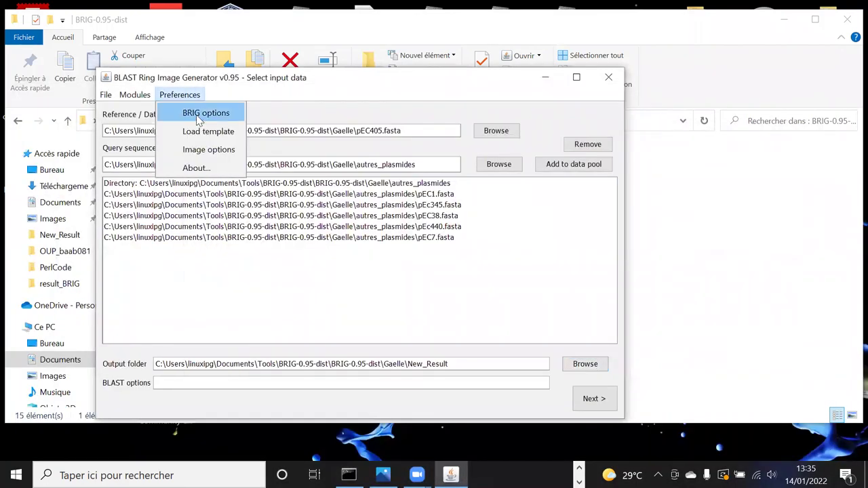
{"action": "left_click", "coordinate": [197, 113]}
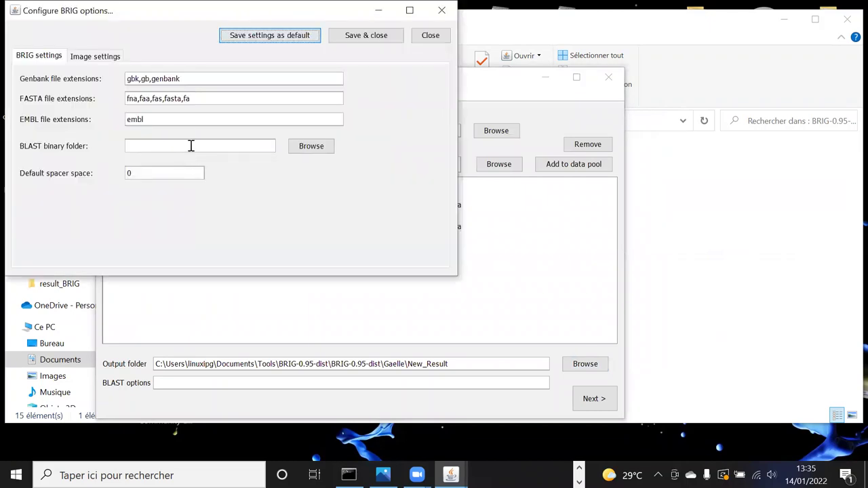
{"action": "left_click", "coordinate": [190, 146]}
{"action": "left_click", "coordinate": [313, 148]}
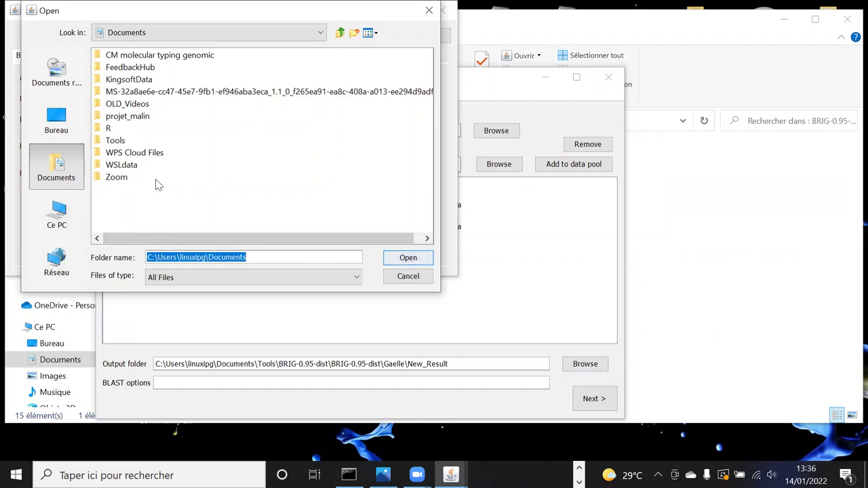
Step: Set the BLAST binary folder to C:\Program Files\NCBI\blast-2.12.0+\bin and save the BRIG options
{"action": "left_click", "coordinate": [59, 224]}
{"action": "double_click", "coordinate": [115, 141]}
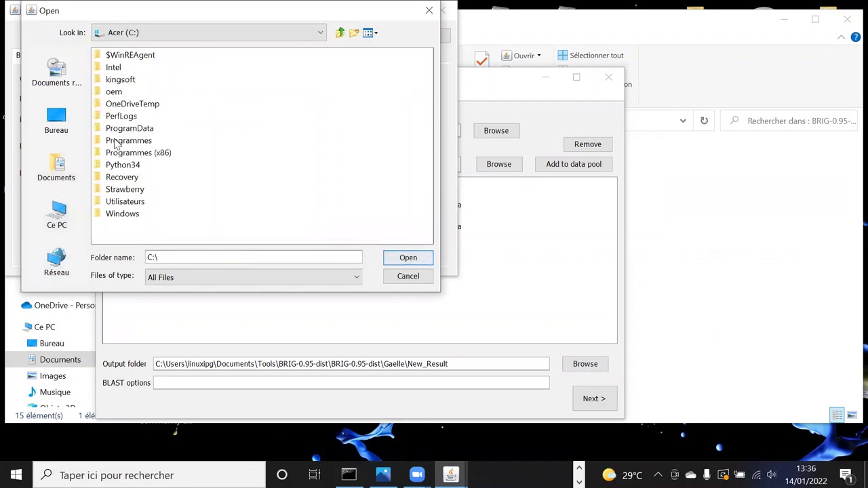
{"action": "double_click", "coordinate": [119, 142]}
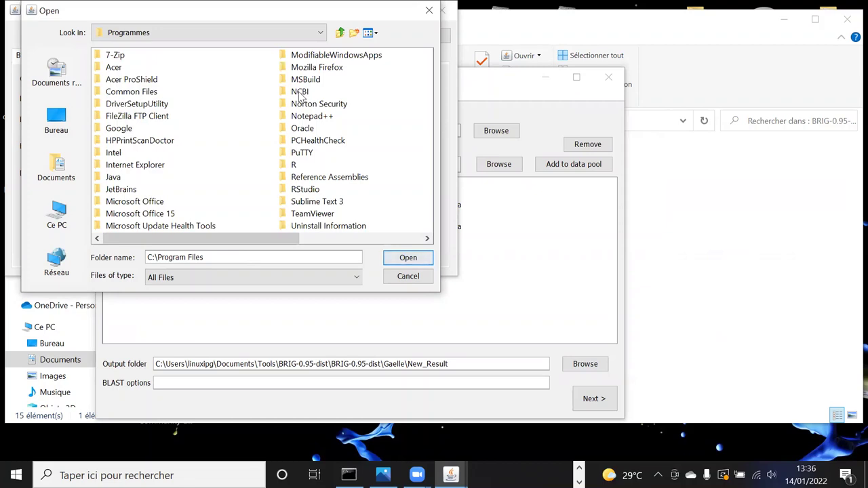
{"action": "left_click", "coordinate": [300, 94]}
{"action": "left_click", "coordinate": [271, 95]}
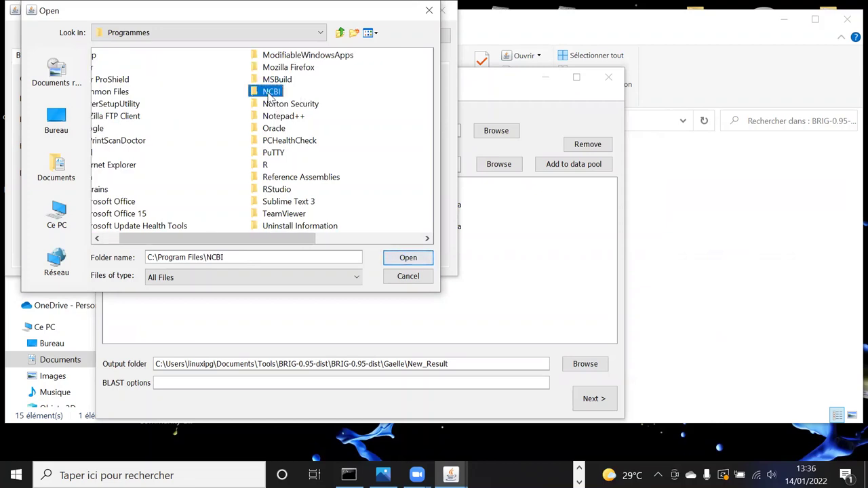
{"action": "double_click", "coordinate": [270, 97]}
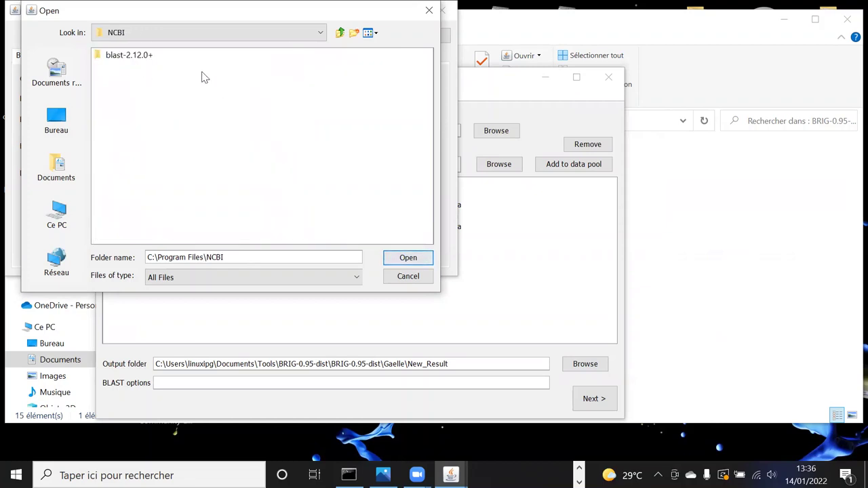
{"action": "key", "text": "Down"}
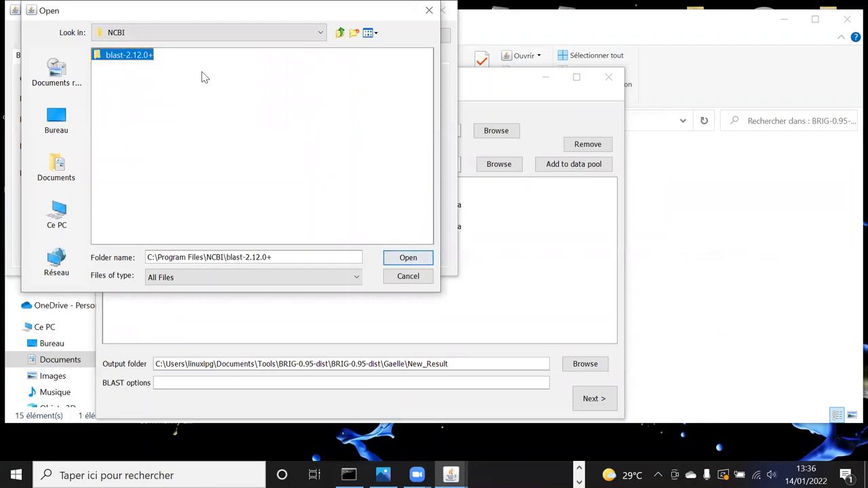
{"action": "key", "text": "Return"}
{"action": "key", "text": "Down"}
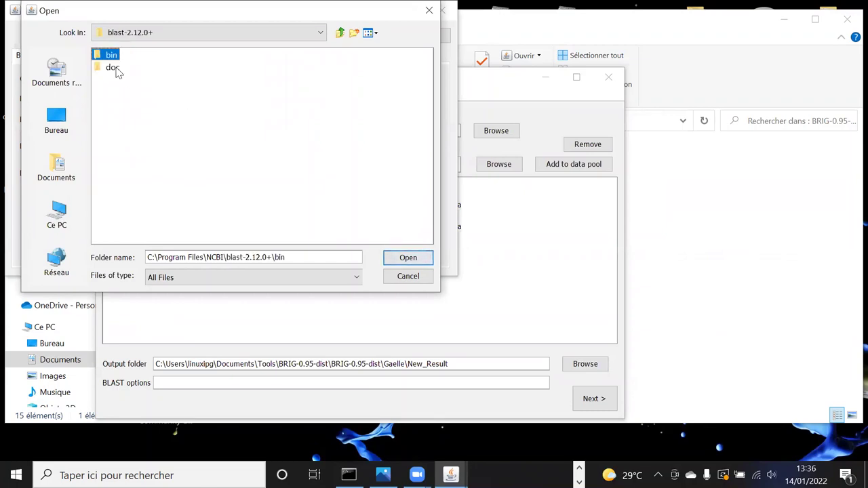
{"action": "key", "text": "Return"}
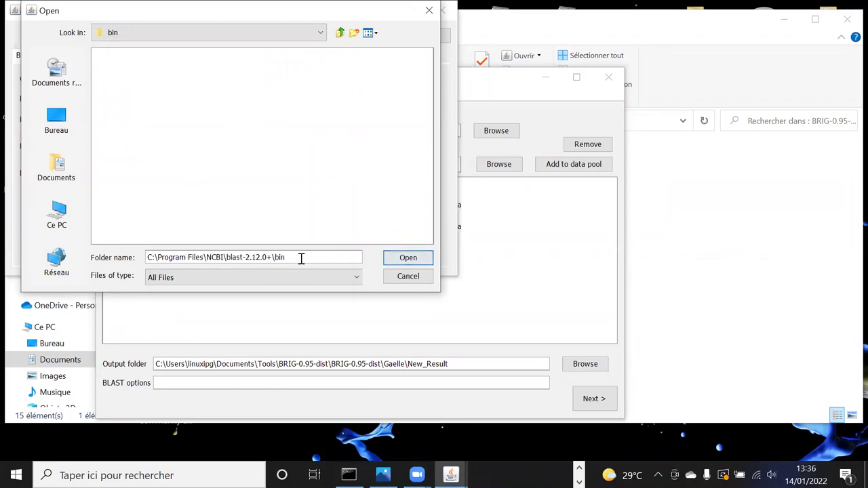
{"action": "left_click", "coordinate": [407, 257]}
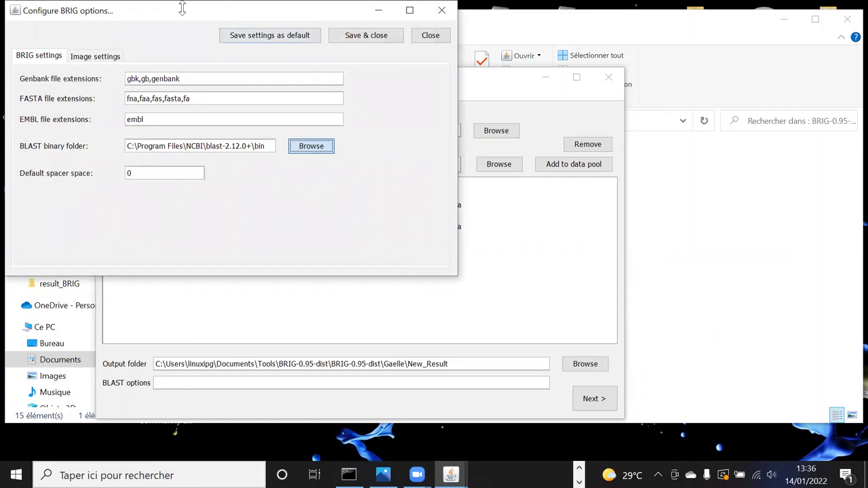
{"action": "left_click_drag", "start_coordinate": [182, 9], "coordinate": [238, 92]}
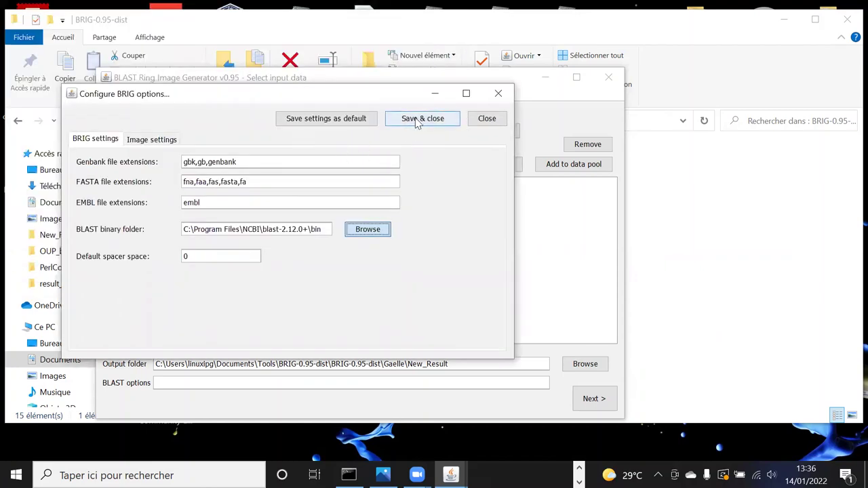
{"action": "left_click", "coordinate": [426, 123]}
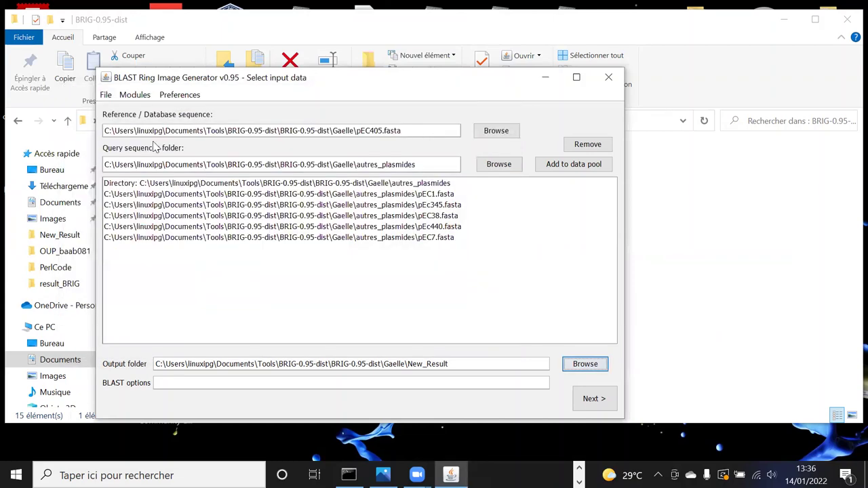
Step: Review the image settings in the BRIG options, including thresholds and default ring colour, and close them without saving
{"action": "left_click", "coordinate": [187, 95]}
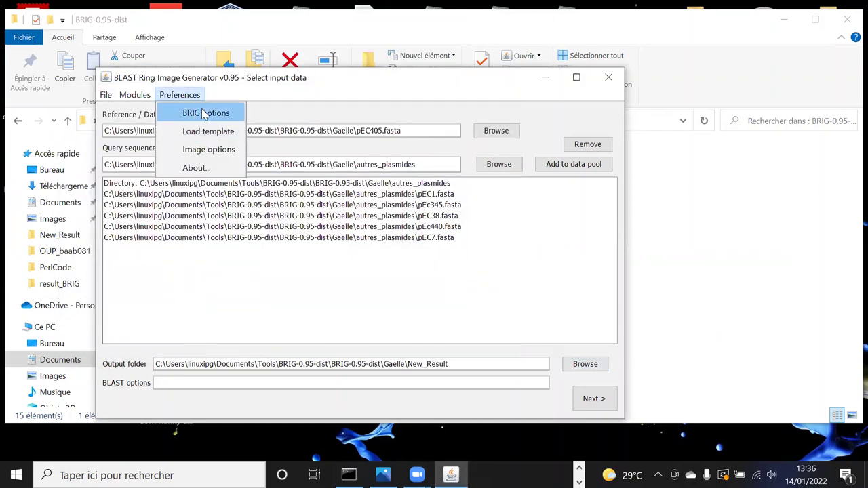
{"action": "left_click", "coordinate": [197, 113]}
{"action": "left_click", "coordinate": [95, 58]}
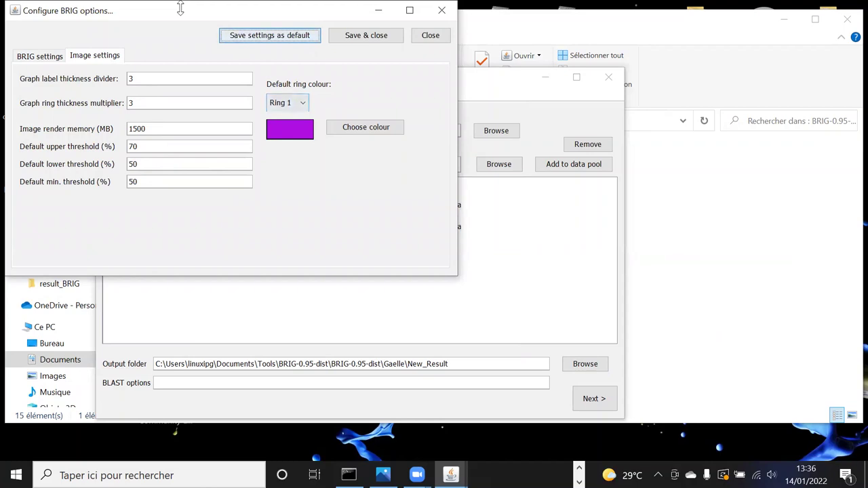
{"action": "left_click_drag", "start_coordinate": [188, 8], "coordinate": [200, 75]}
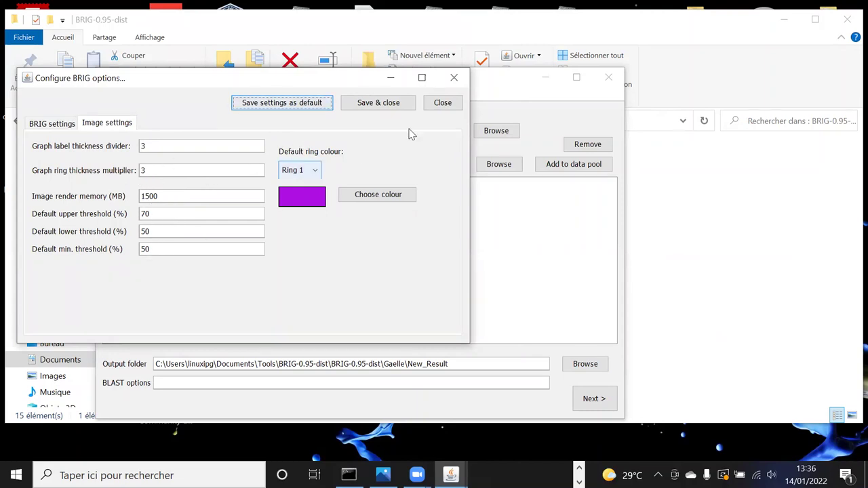
{"action": "left_click", "coordinate": [451, 107]}
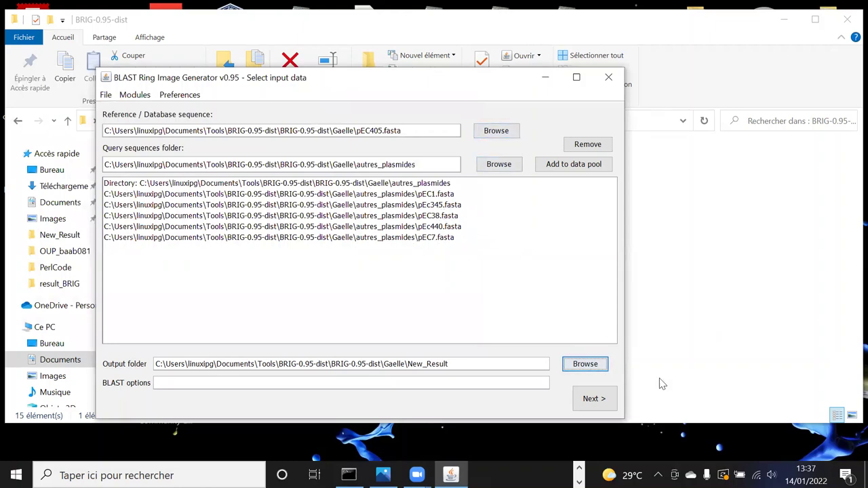
Step: Proceed to ring customization, select GC Skew in the data pool and set ring 1's legend text to GC Skew
{"action": "left_click", "coordinate": [593, 400]}
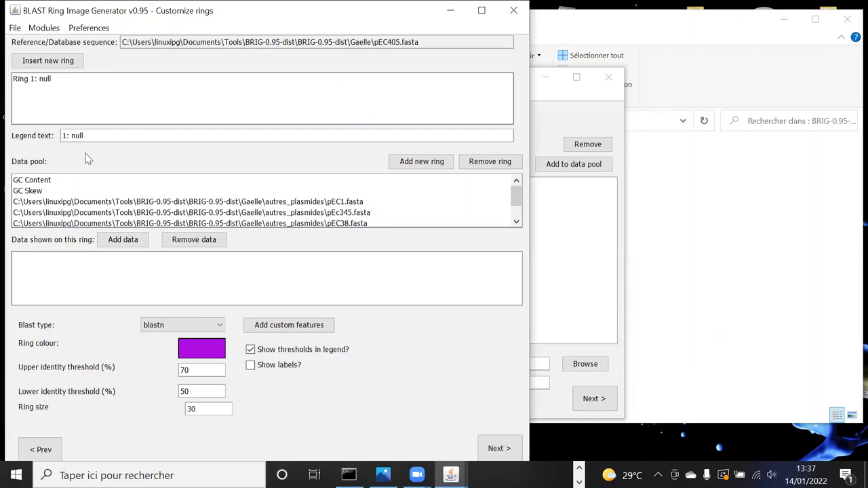
{"action": "left_click", "coordinate": [35, 195]}
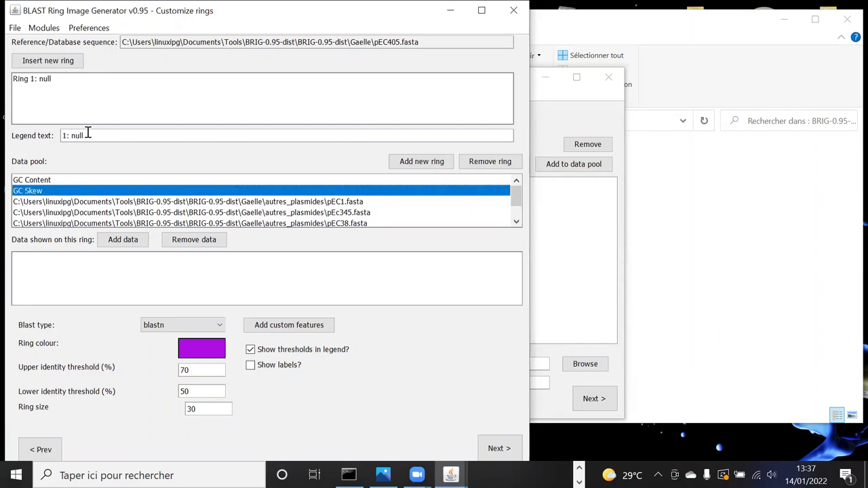
{"action": "left_click_drag", "start_coordinate": [87, 136], "coordinate": [76, 136]}
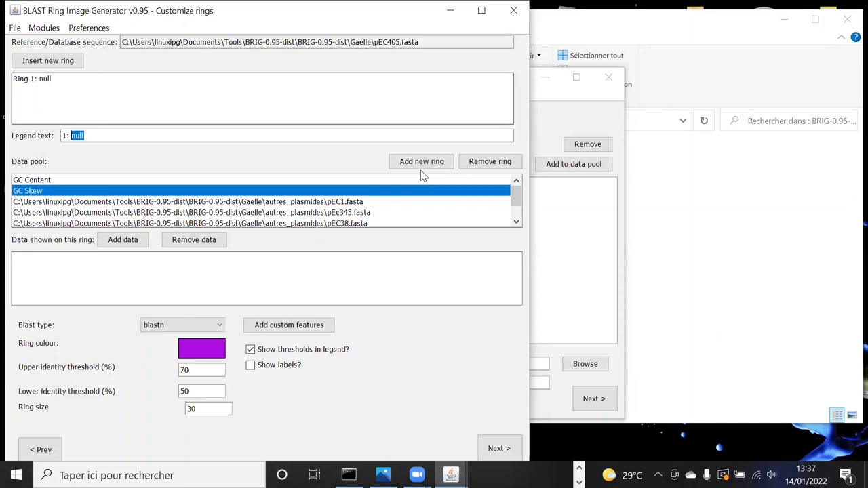
{"action": "type", "text": "GC Skew"}
Step: Add a second ring and set its legend text to pEC440
{"action": "left_click", "coordinate": [418, 165]}
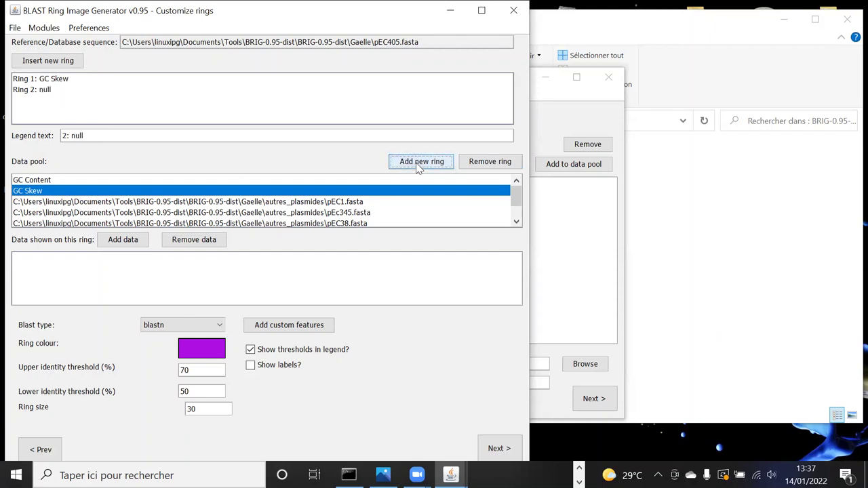
{"action": "left_click", "coordinate": [93, 136]}
{"action": "left_click_drag", "start_coordinate": [92, 136], "coordinate": [77, 135]}
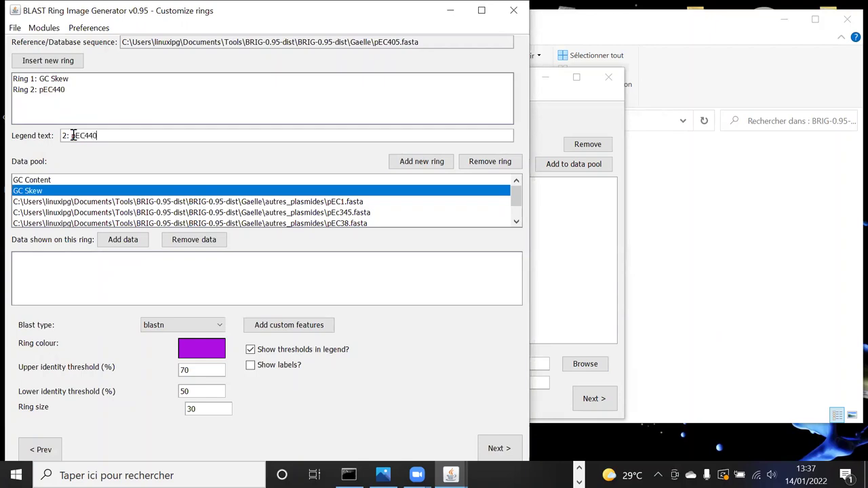
Step: Add pEc440.fasta from the data pool to the data shown on ring 2
{"action": "left_click", "coordinate": [516, 222]}
{"action": "left_click", "coordinate": [517, 222]}
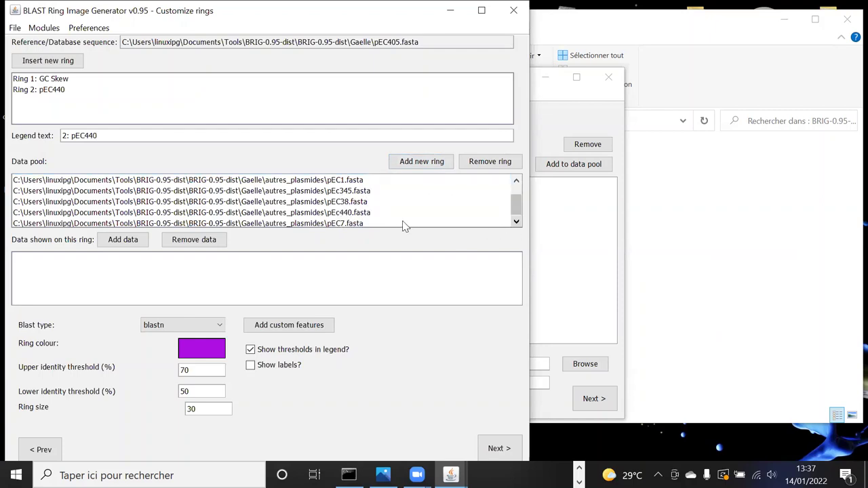
{"action": "left_click", "coordinate": [352, 213]}
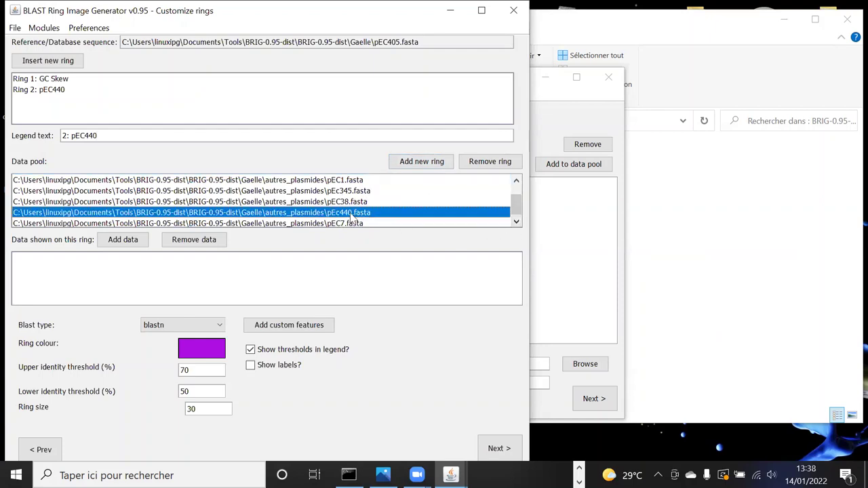
{"action": "left_click", "coordinate": [125, 242]}
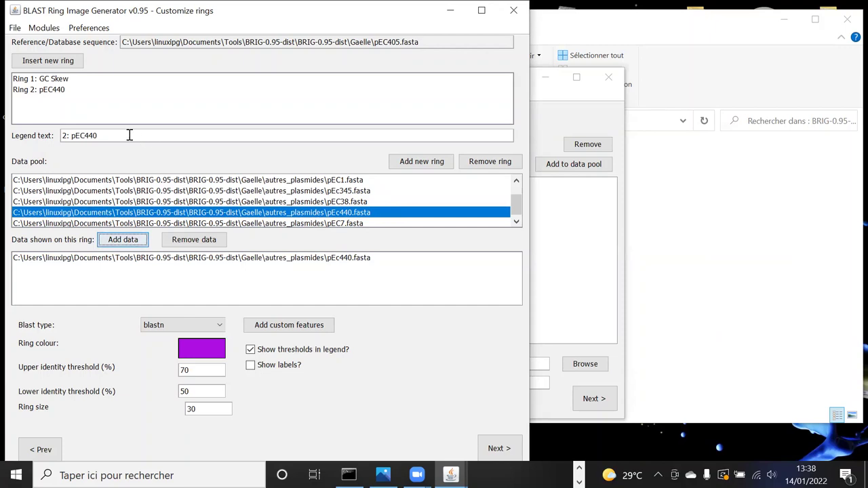
Step: Add a third ring with the legend text pEC38 and assign pEC38.fasta to it
{"action": "left_click", "coordinate": [406, 168]}
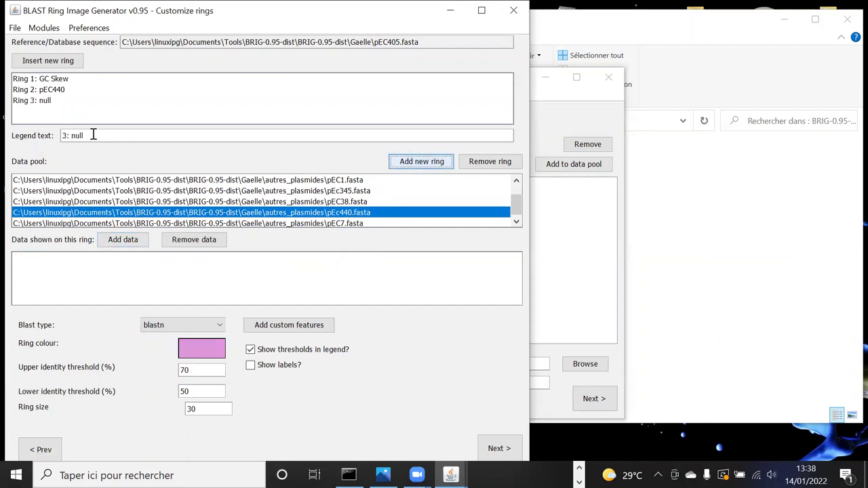
{"action": "double_click", "coordinate": [77, 134]}
{"action": "type", "text": "pEC38"}
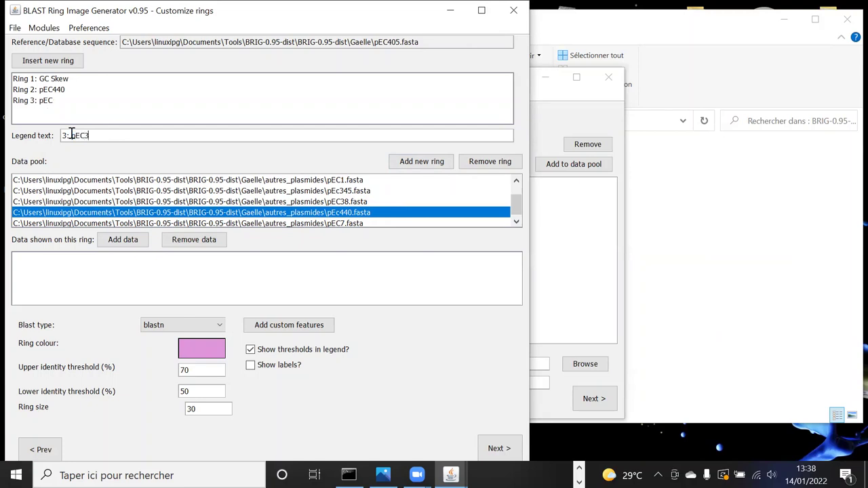
{"action": "left_click", "coordinate": [322, 202]}
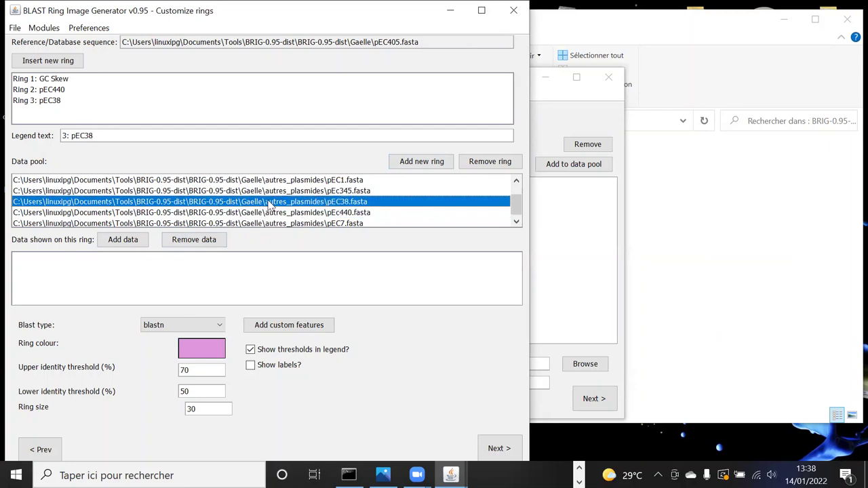
{"action": "left_click", "coordinate": [134, 242]}
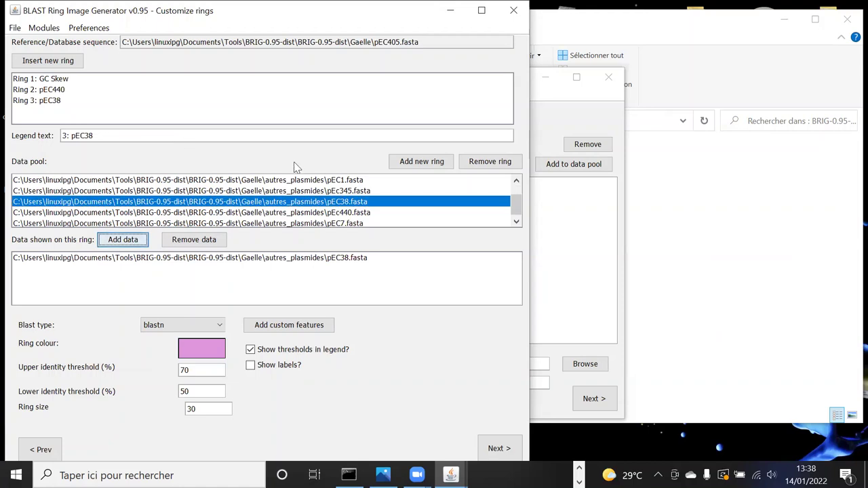
Step: Add a fourth ring with the legend text pEC1 and assign pEC1.fasta to it
{"action": "left_click", "coordinate": [410, 166]}
{"action": "left_click_drag", "start_coordinate": [87, 136], "coordinate": [71, 136]}
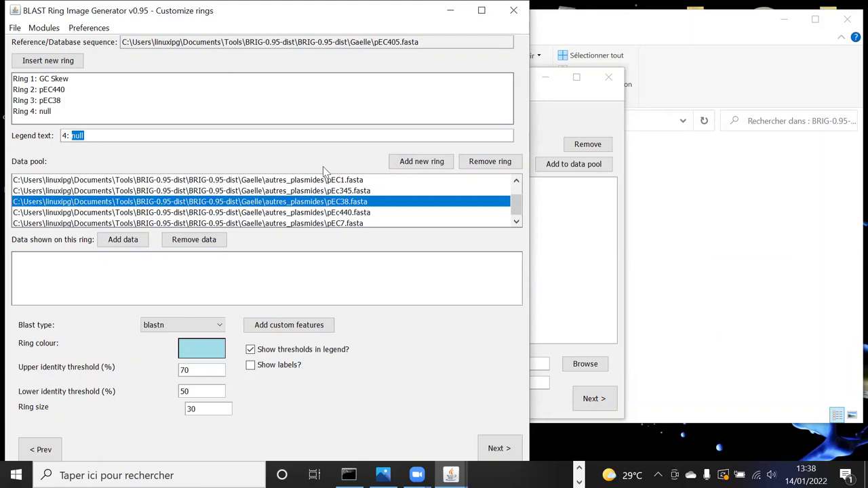
{"action": "type", "text": "pEC1"}
{"action": "left_click", "coordinate": [347, 181]}
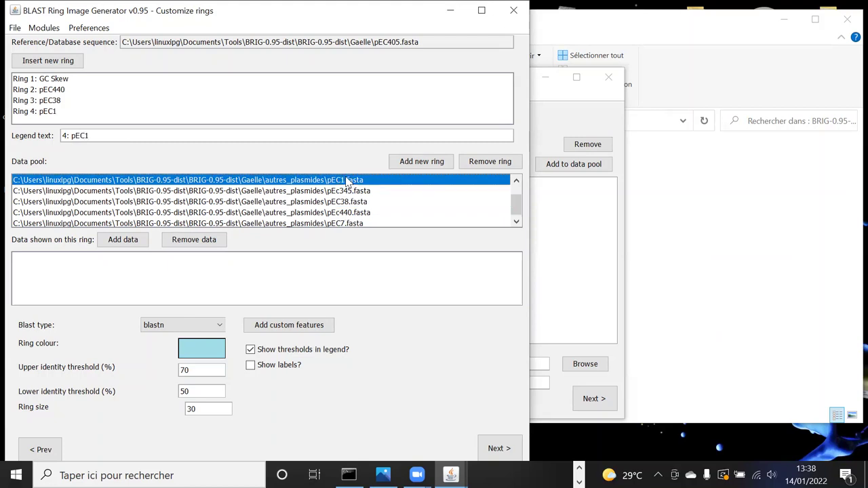
{"action": "left_click", "coordinate": [126, 242]}
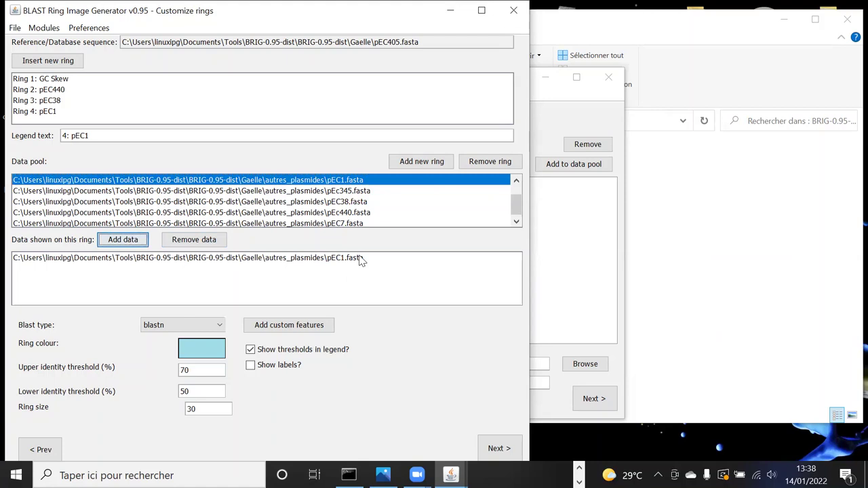
{"action": "left_click", "coordinate": [106, 136]}
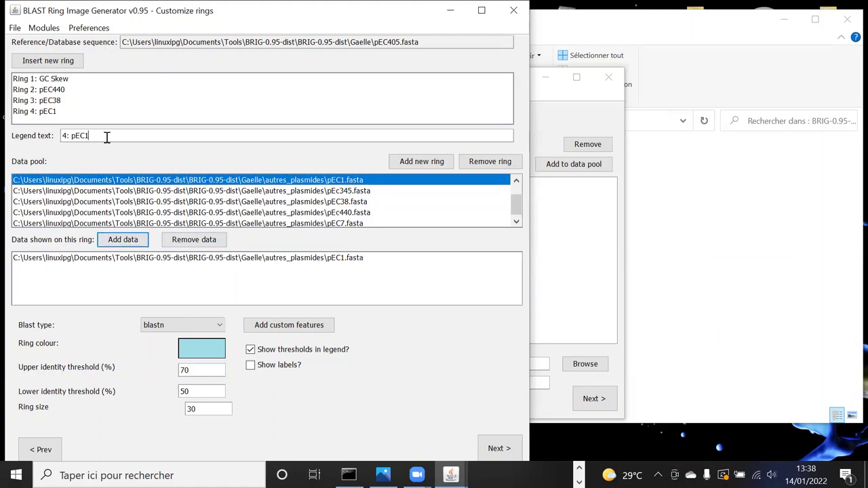
Step: Add a fifth ring with the legend text pEC7 and assign pEC7.fasta to it
{"action": "left_click", "coordinate": [414, 162]}
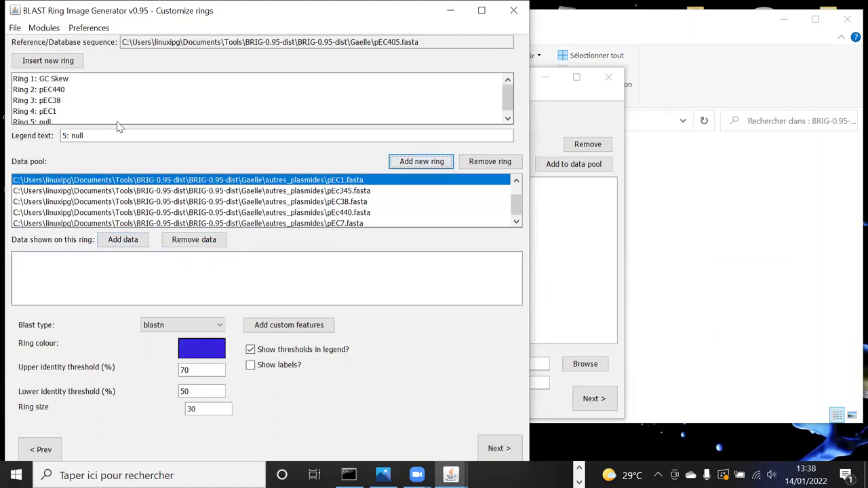
{"action": "left_click_drag", "start_coordinate": [93, 135], "coordinate": [73, 135]}
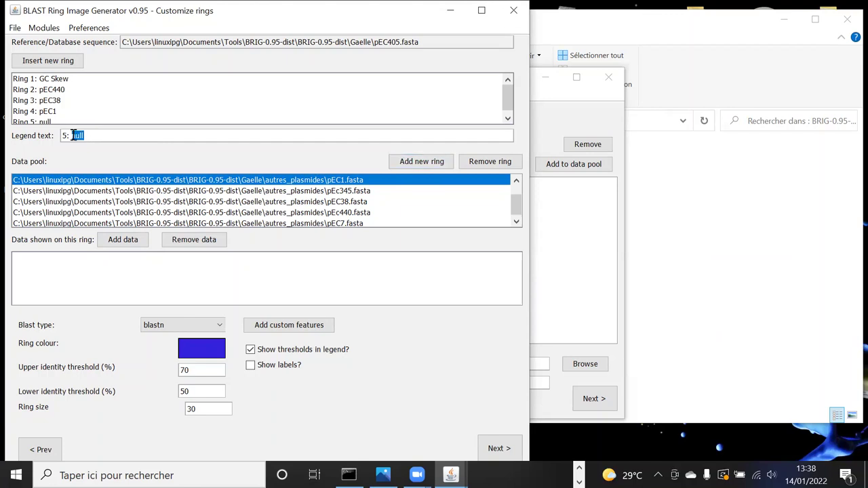
{"action": "type", "text": "pEC7"}
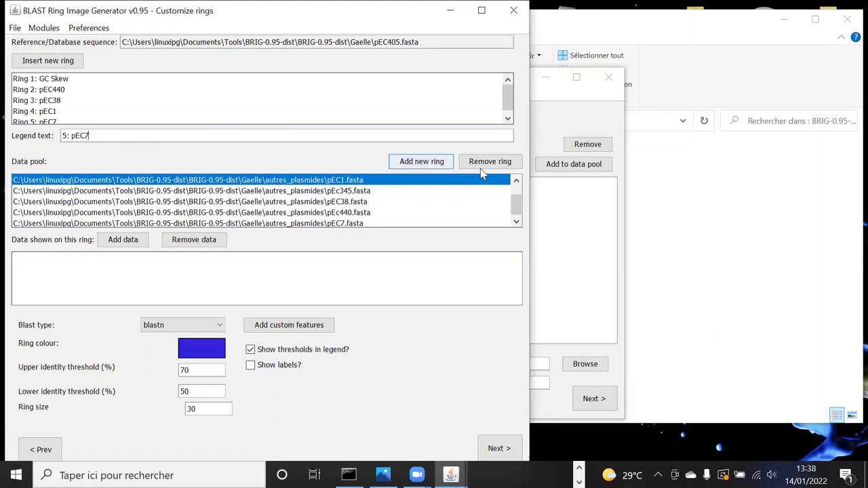
{"action": "left_click", "coordinate": [342, 222]}
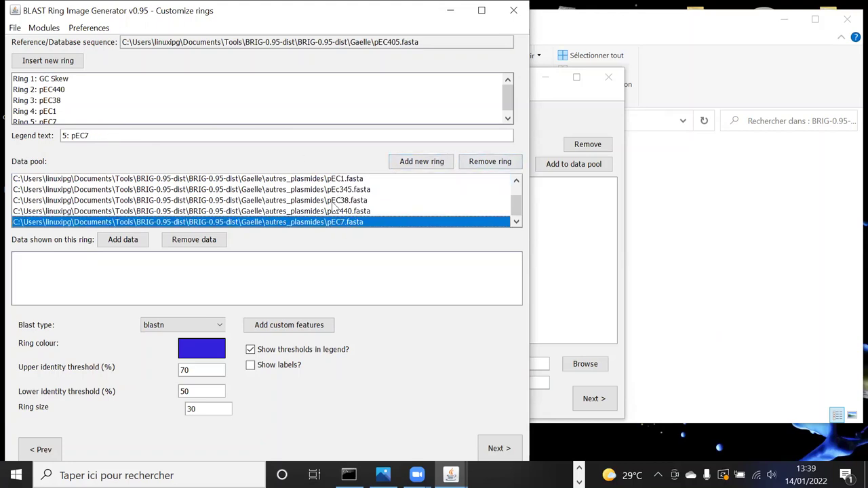
{"action": "left_click", "coordinate": [117, 243]}
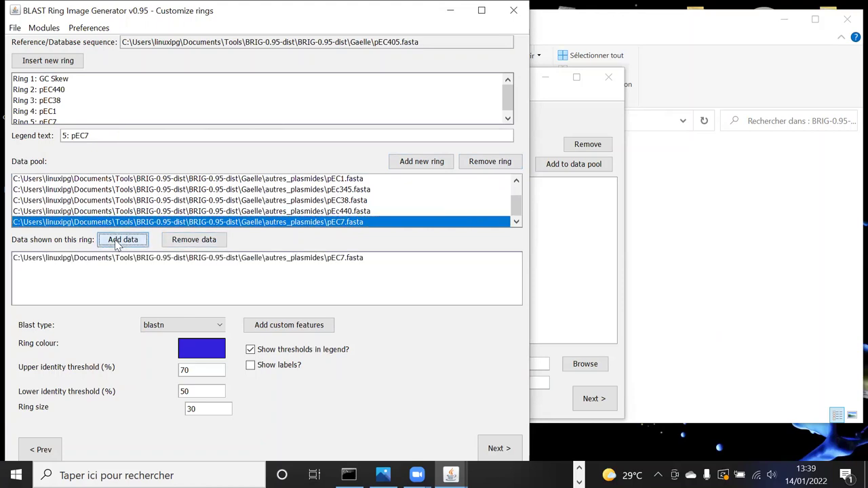
Step: Add a sixth ring with the legend text pEC345 and assign pEc345.fasta to it
{"action": "left_click", "coordinate": [424, 161]}
{"action": "scroll", "coordinate": [95, 101], "scroll_direction": "down", "scroll_amount": 1}
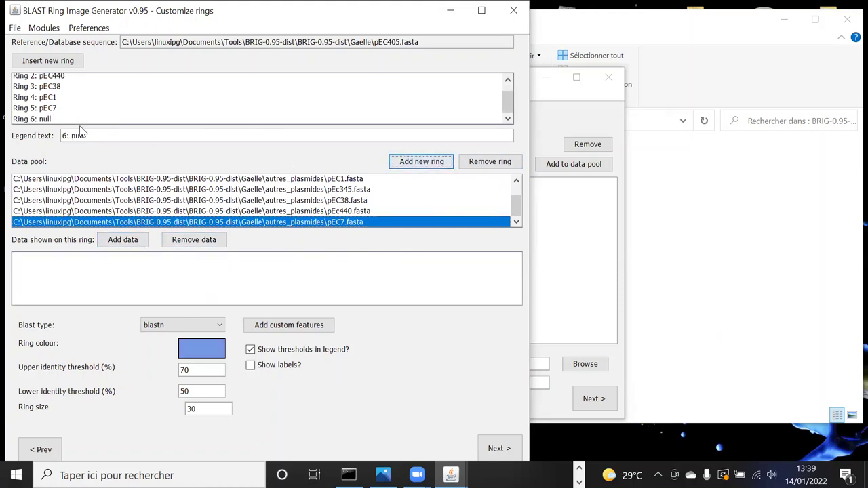
{"action": "left_click_drag", "start_coordinate": [85, 135], "coordinate": [73, 135]}
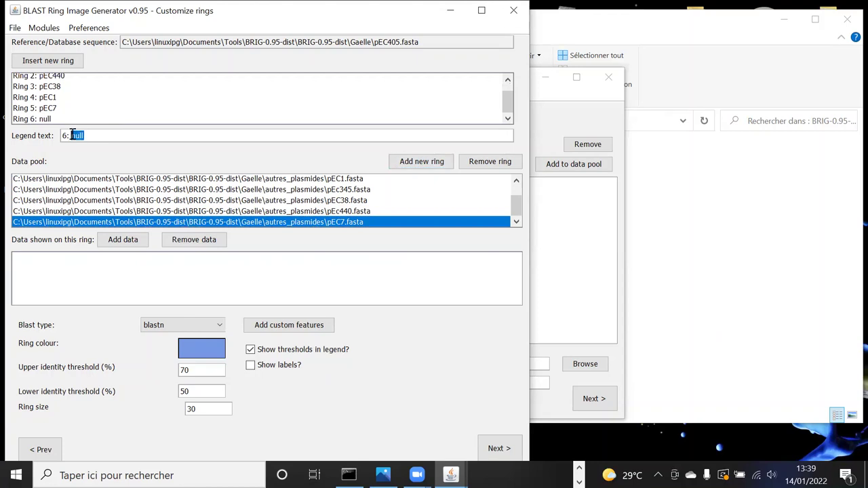
{"action": "type", "text": "pEC345"}
{"action": "scroll", "coordinate": [332, 211], "scroll_direction": "up", "scroll_amount": 1}
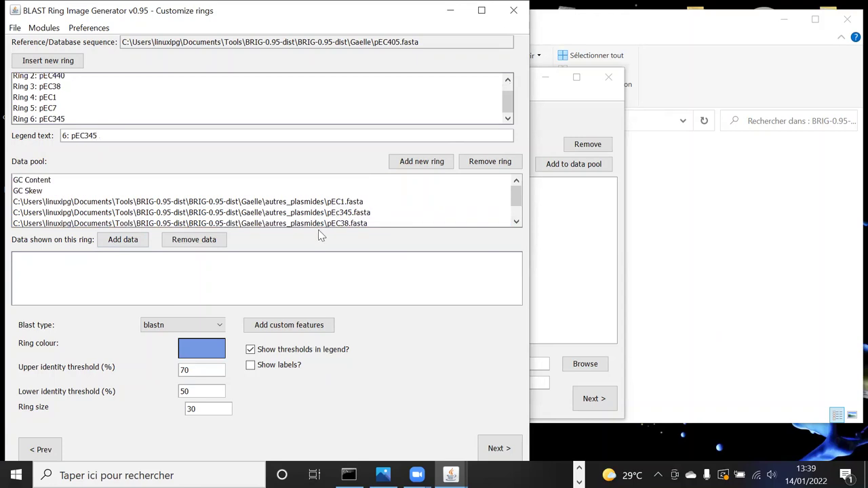
{"action": "left_click", "coordinate": [324, 214]}
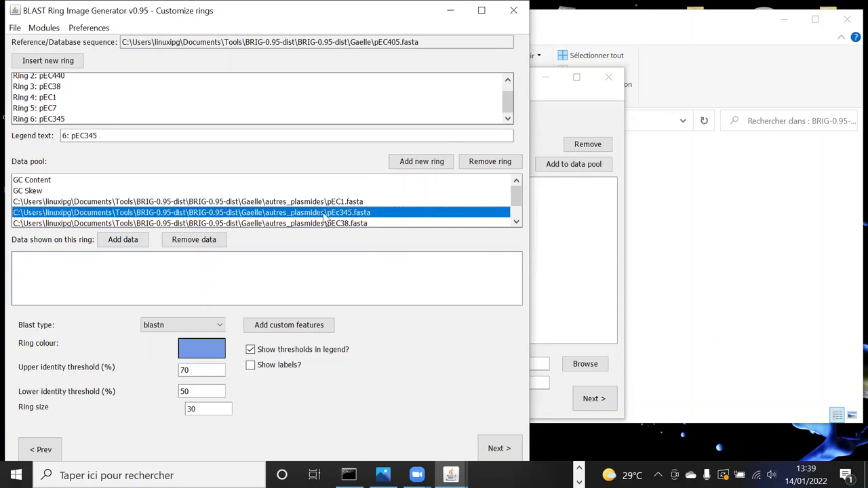
{"action": "left_click", "coordinate": [133, 242]}
{"action": "left_click", "coordinate": [174, 295]}
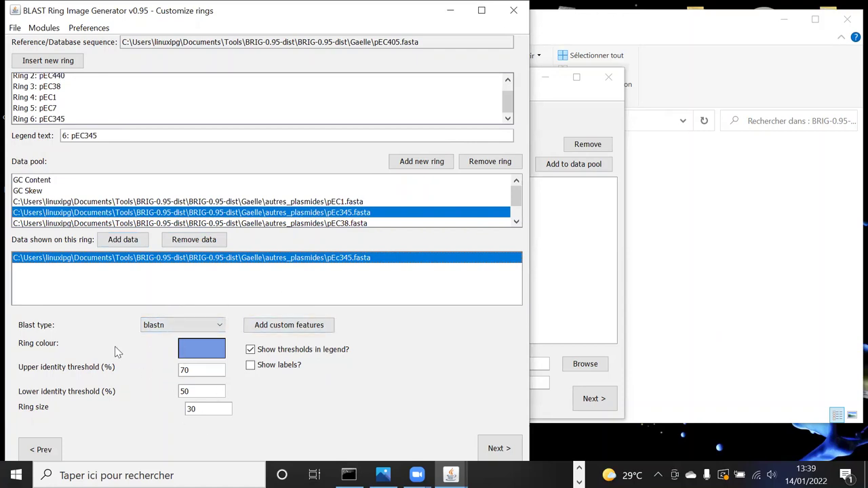
Step: Review the available BLAST types for ring 6, keeping blastn
{"action": "left_click", "coordinate": [221, 328]}
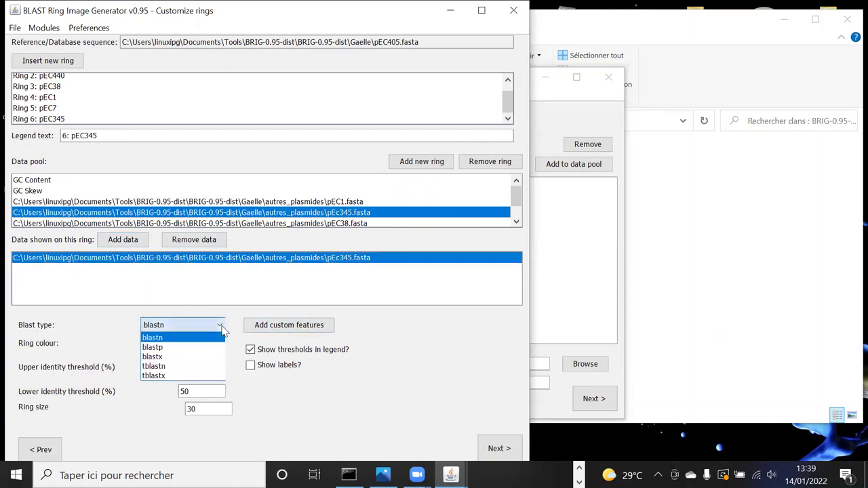
{"action": "left_click", "coordinate": [221, 328]}
{"action": "left_click", "coordinate": [221, 329]}
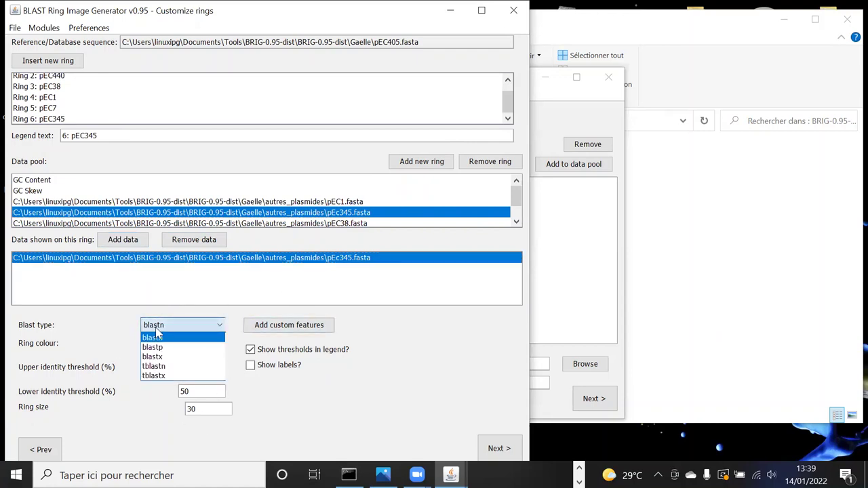
{"action": "left_click", "coordinate": [219, 331]}
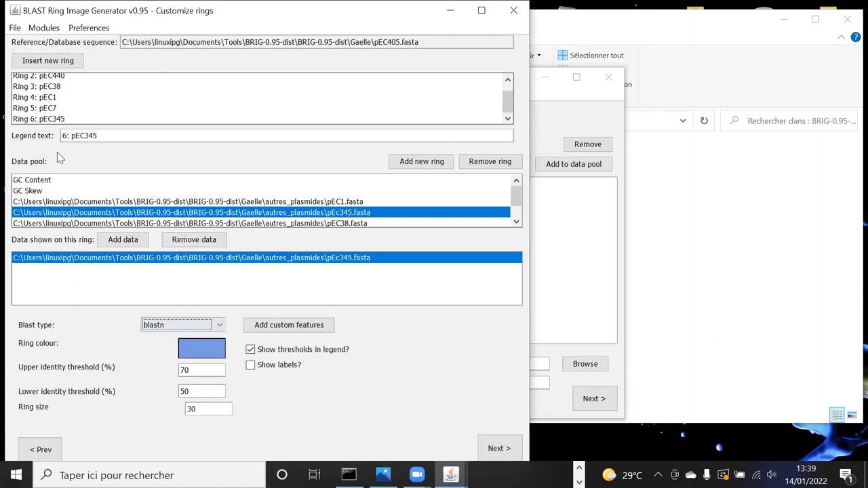
Step: Change the colour of ring 2 (pEC440) to bright cyan using the colour swatches
{"action": "scroll", "coordinate": [106, 112], "scroll_direction": "up", "scroll_amount": 1}
{"action": "left_click", "coordinate": [48, 91]}
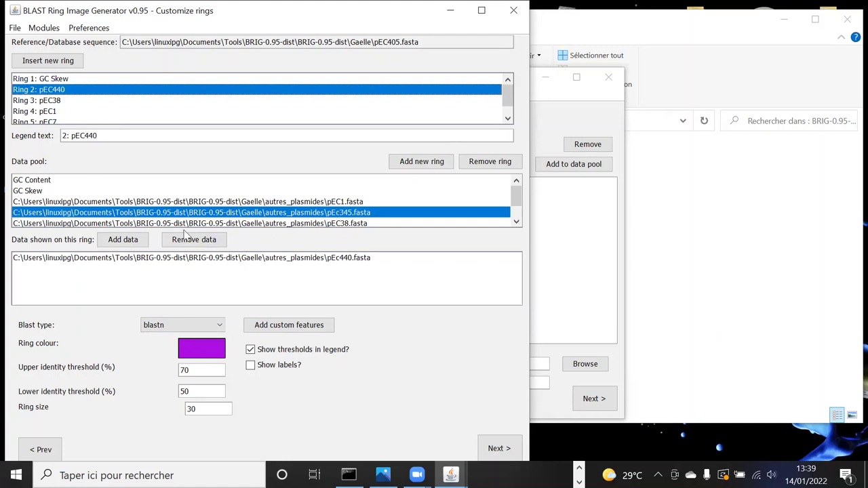
{"action": "left_click", "coordinate": [239, 259]}
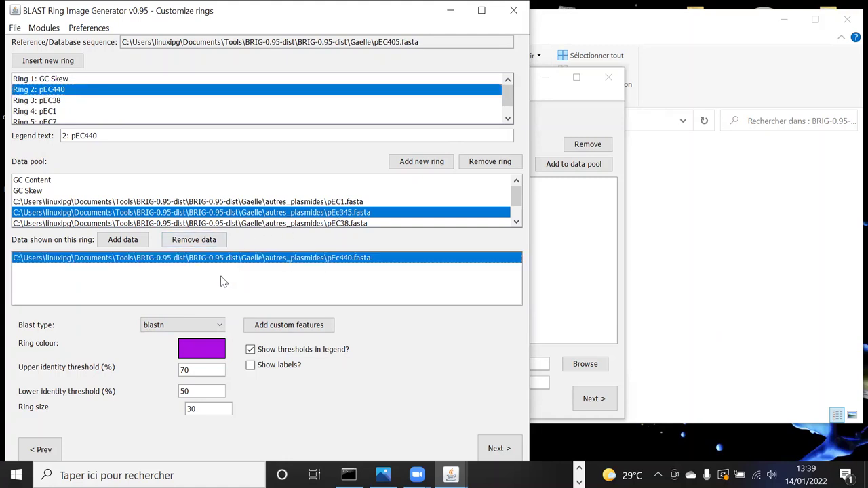
{"action": "left_click", "coordinate": [210, 351]}
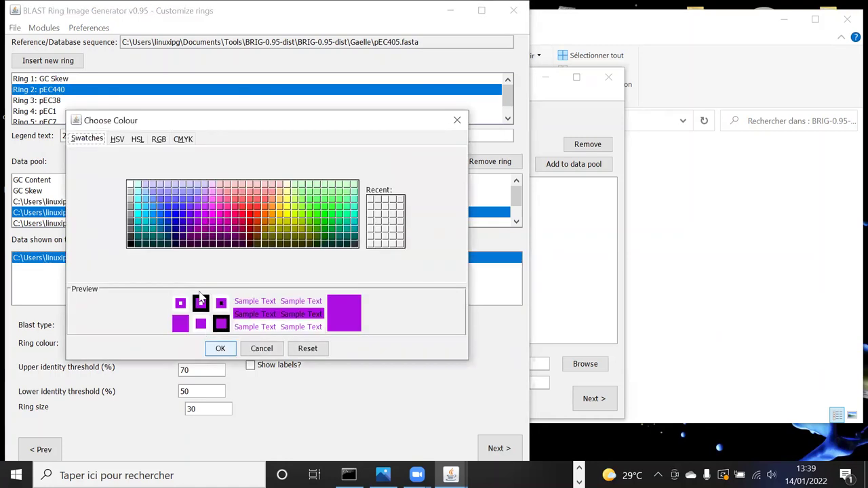
{"action": "left_click", "coordinate": [138, 215]}
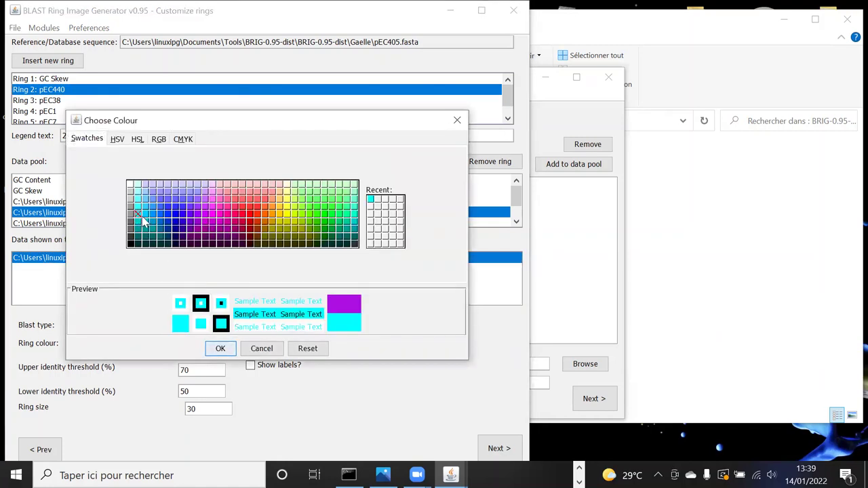
{"action": "left_click", "coordinate": [224, 348]}
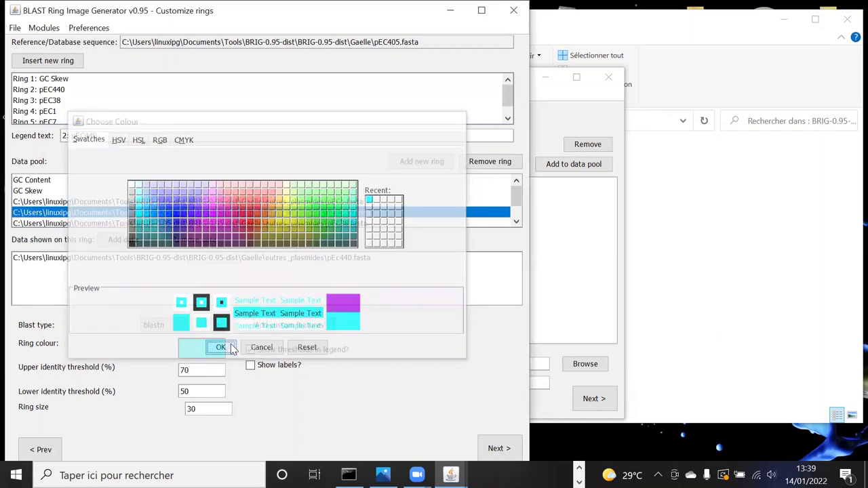
Step: Change the colour of ring 3 (pEC38) to medium blue using the colour swatches
{"action": "left_click", "coordinate": [53, 102]}
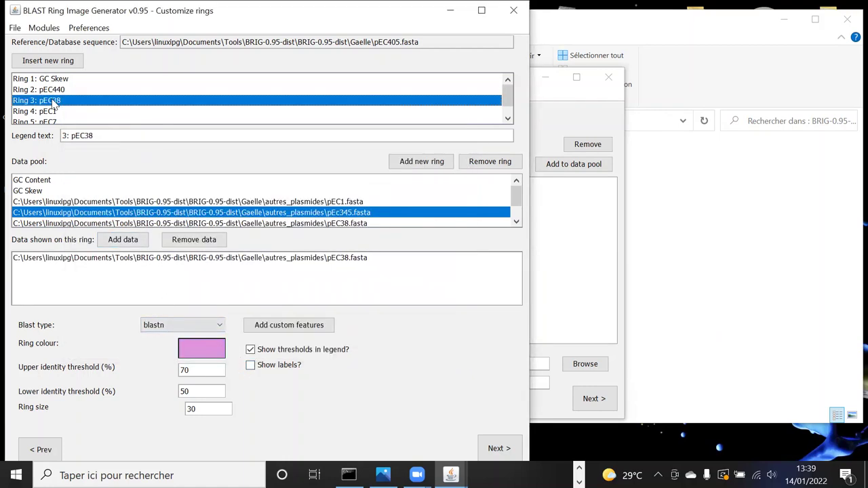
{"action": "left_click", "coordinate": [205, 358]}
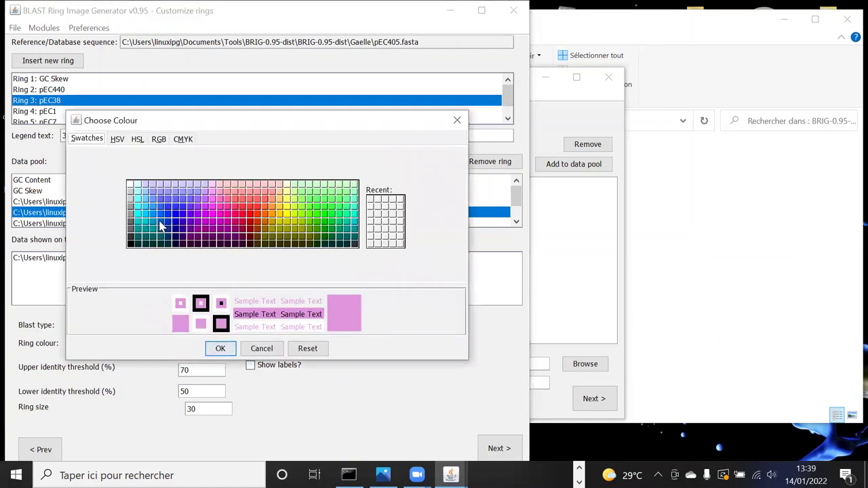
{"action": "left_click", "coordinate": [163, 228]}
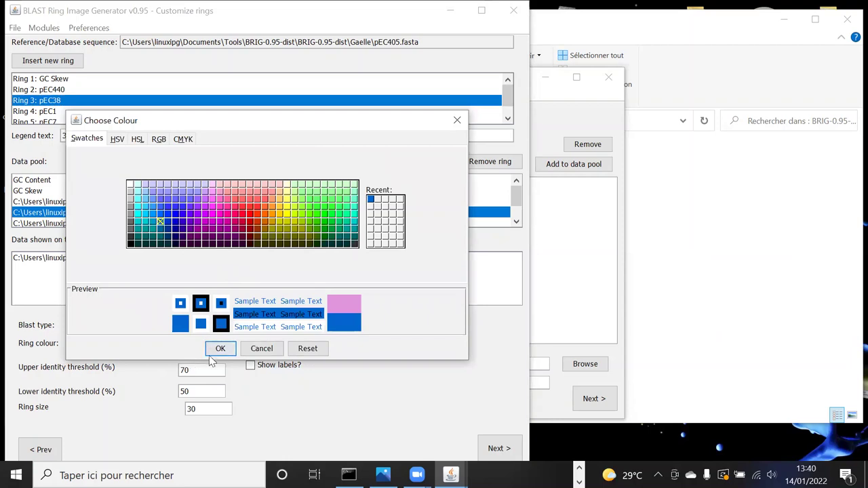
{"action": "left_click", "coordinate": [220, 348]}
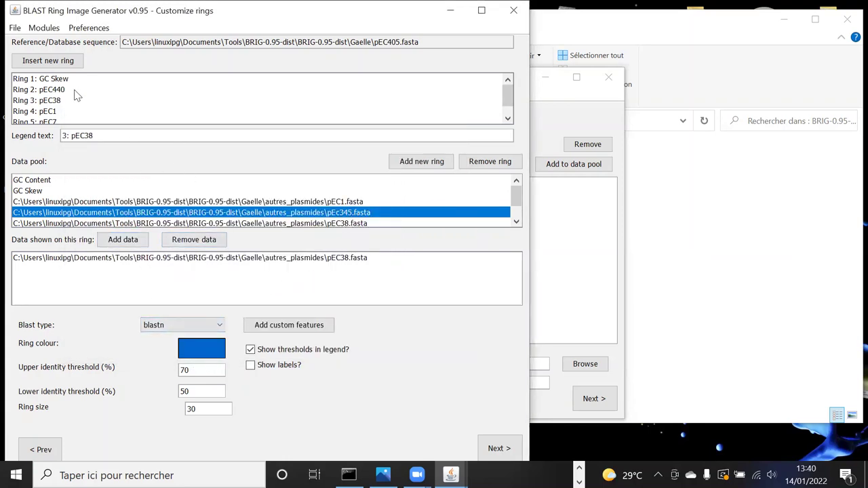
Step: Change the colour of ring 4 (pEC1) to magenta using the colour swatches
{"action": "left_click", "coordinate": [48, 112]}
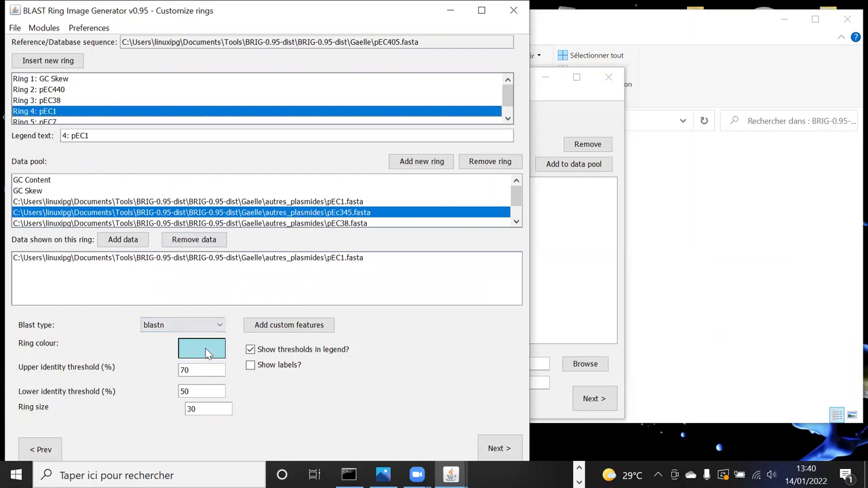
{"action": "left_click", "coordinate": [208, 354]}
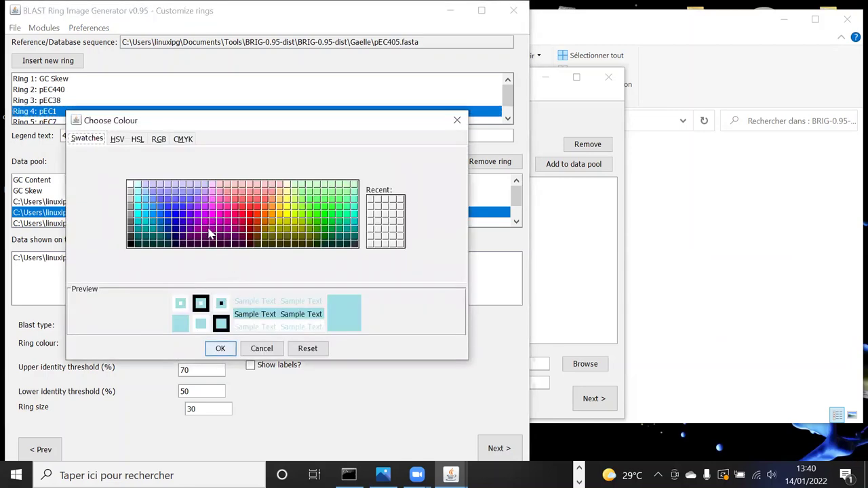
{"action": "left_click", "coordinate": [213, 220]}
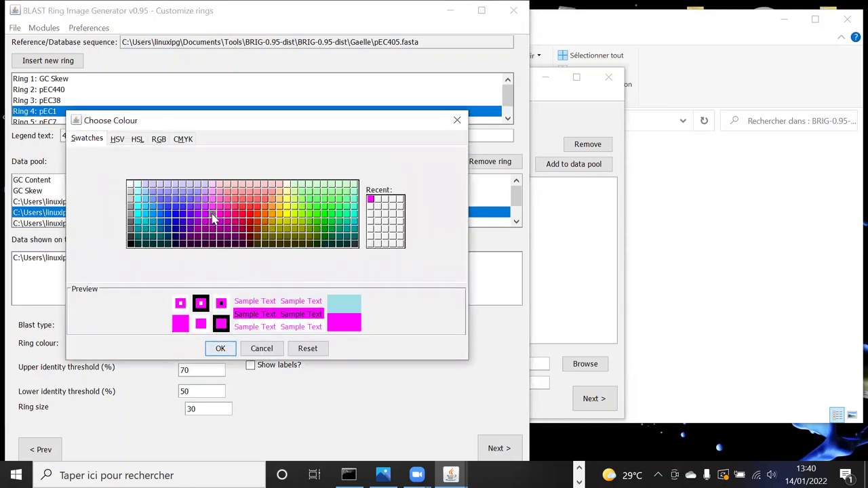
{"action": "left_click", "coordinate": [220, 348]}
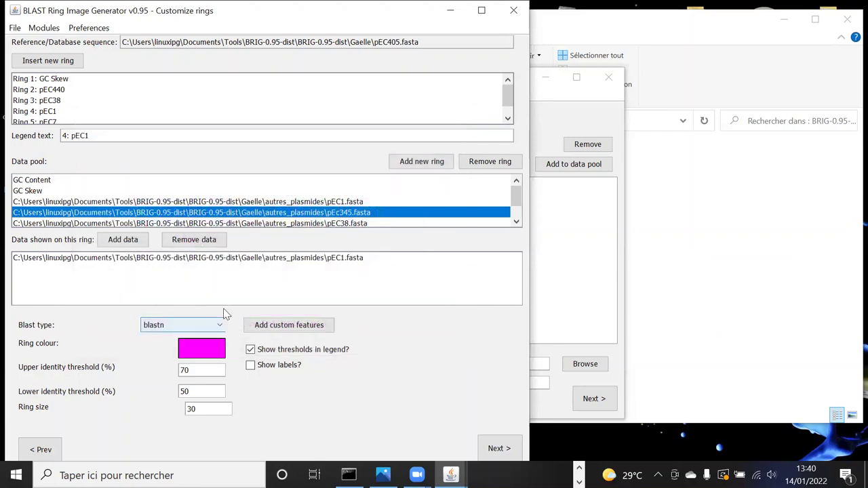
Step: Change the colour of ring 5 (pEC7) to bright red using the colour swatches
{"action": "left_click", "coordinate": [52, 121]}
{"action": "scroll", "coordinate": [132, 110], "scroll_direction": "down", "scroll_amount": 1}
{"action": "left_click", "coordinate": [53, 109]}
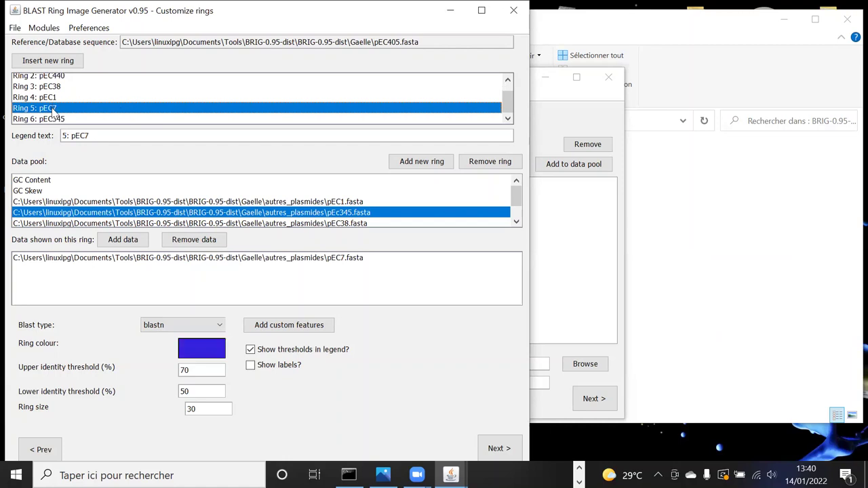
{"action": "left_click", "coordinate": [207, 352]}
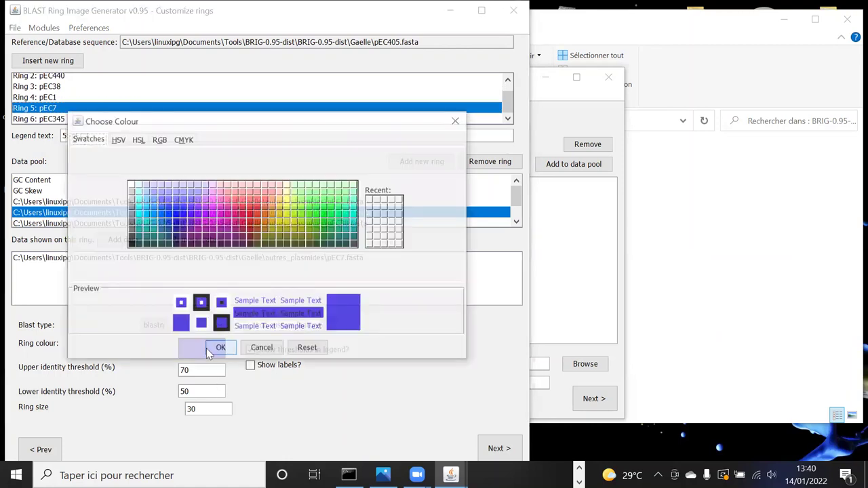
{"action": "left_click", "coordinate": [243, 214]}
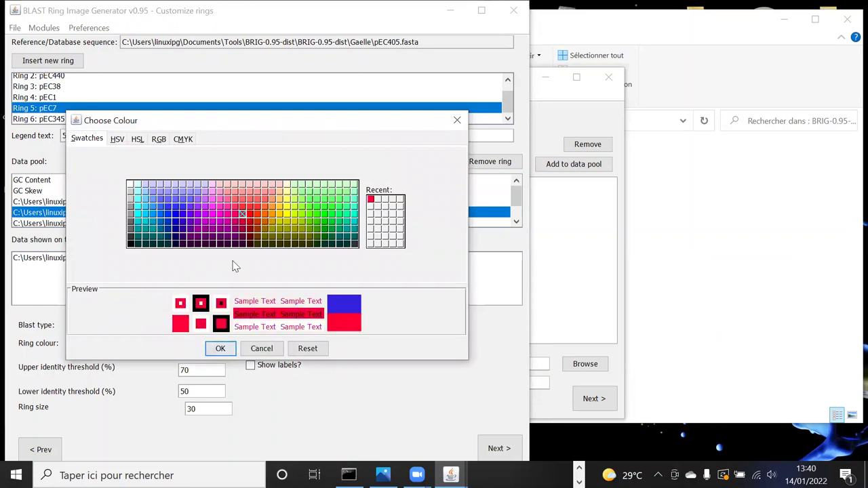
{"action": "left_click", "coordinate": [219, 349]}
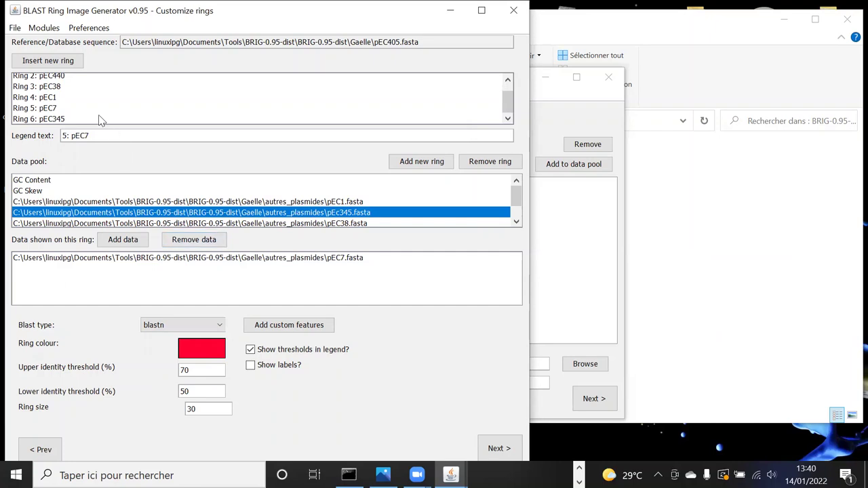
Step: Change the colour of ring 6 (pEC345) to lime green using the colour swatches
{"action": "left_click", "coordinate": [65, 120]}
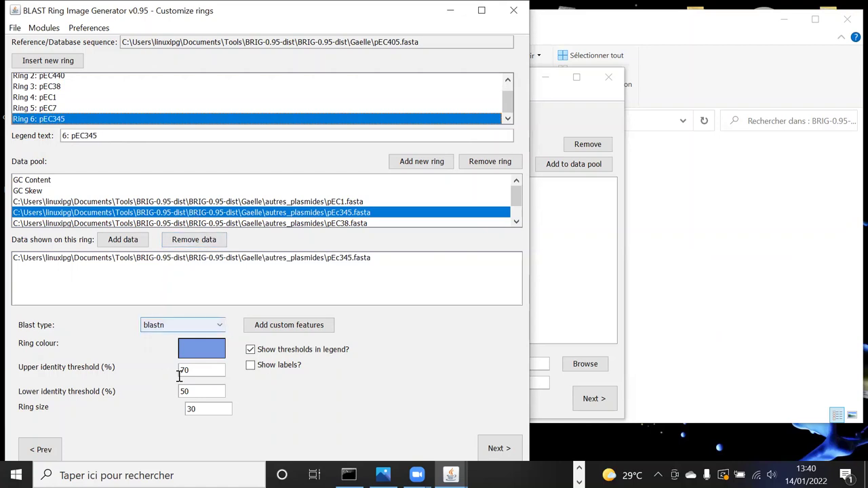
{"action": "left_click", "coordinate": [198, 350]}
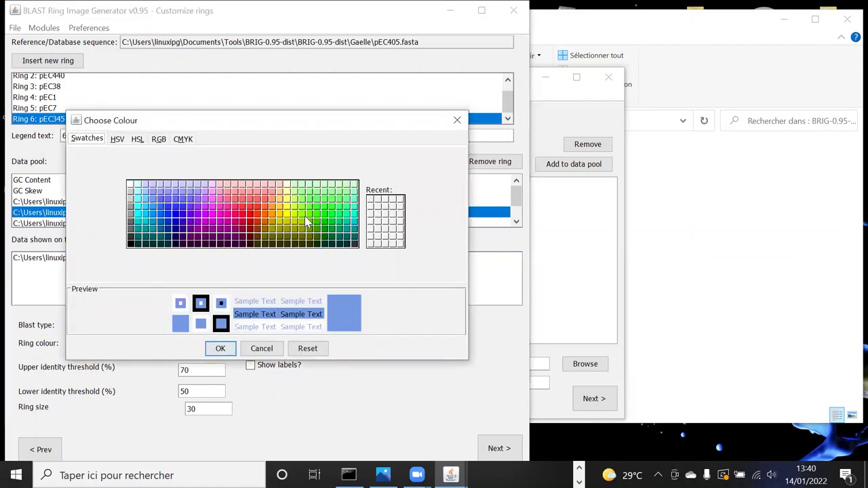
{"action": "left_click", "coordinate": [302, 214]}
{"action": "left_click", "coordinate": [220, 348]}
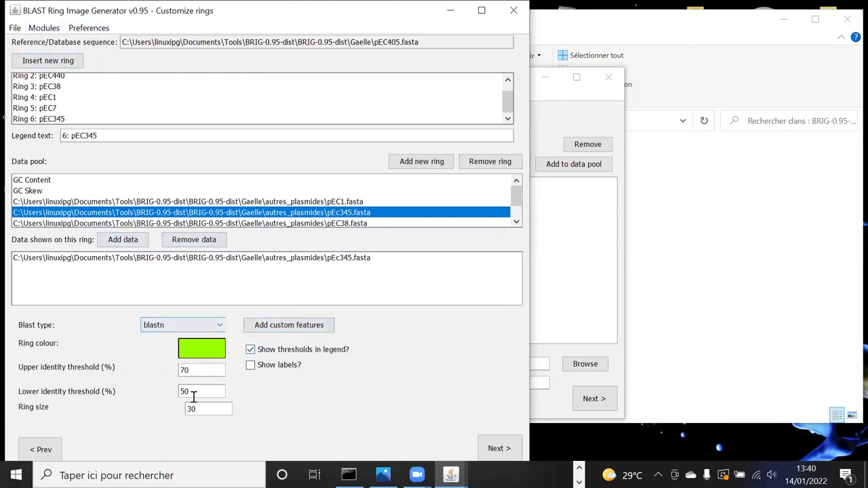
Step: Set the map height and width to 3000 pixels in the global image options and save them
{"action": "left_click", "coordinate": [89, 28]}
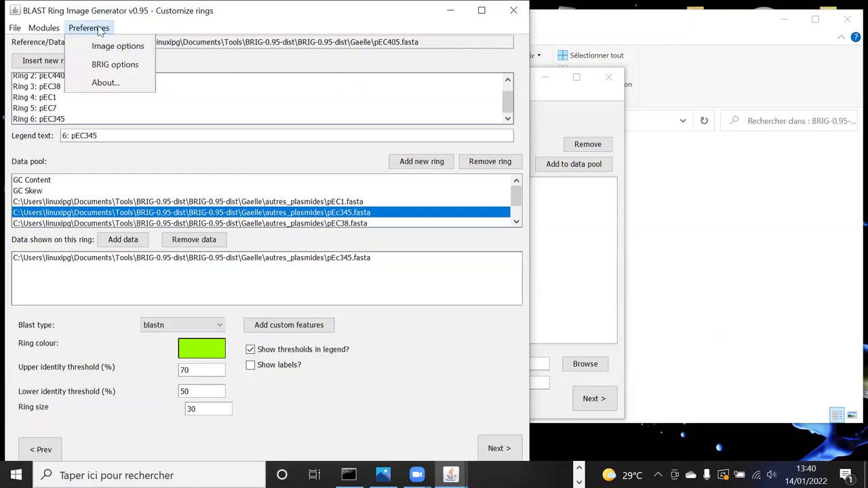
{"action": "left_click", "coordinate": [108, 47]}
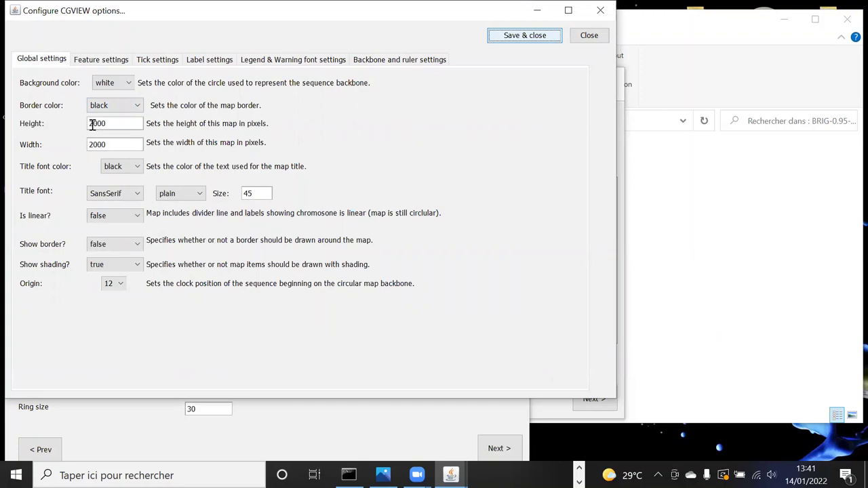
{"action": "left_click_drag", "start_coordinate": [92, 124], "coordinate": [86, 125]}
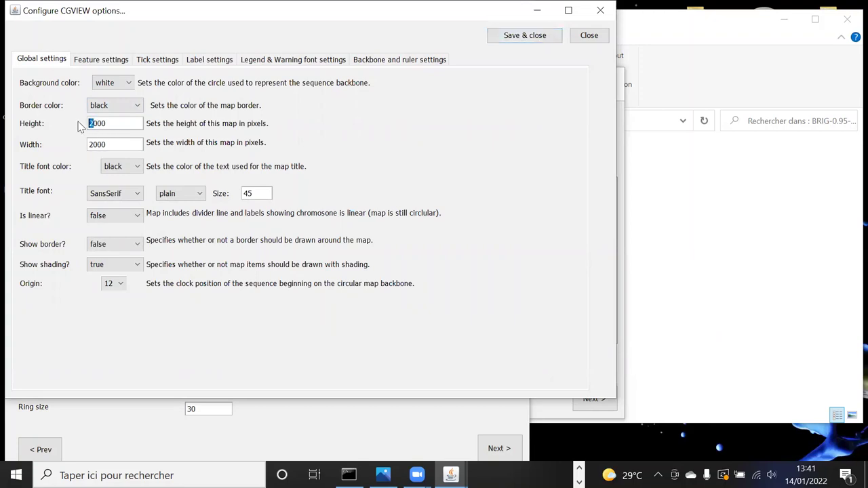
{"action": "left_click_drag", "start_coordinate": [93, 144], "coordinate": [87, 144]}
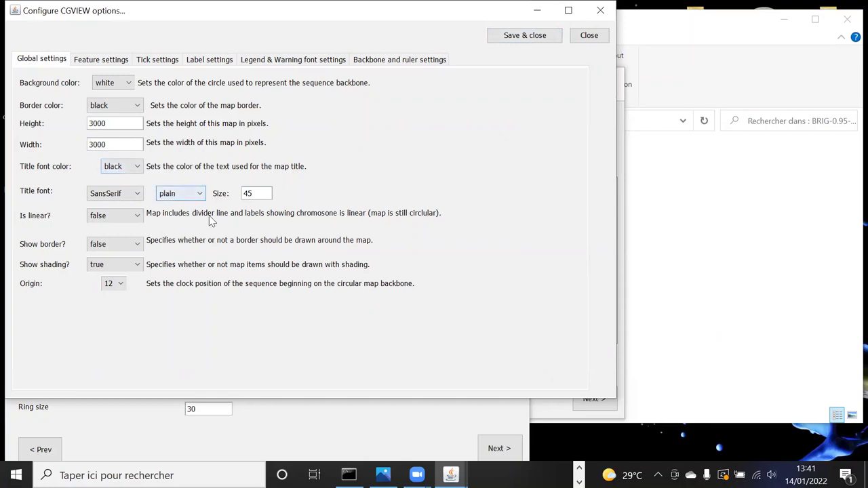
{"action": "type", "text": "3"}
{"action": "left_click", "coordinate": [519, 36]}
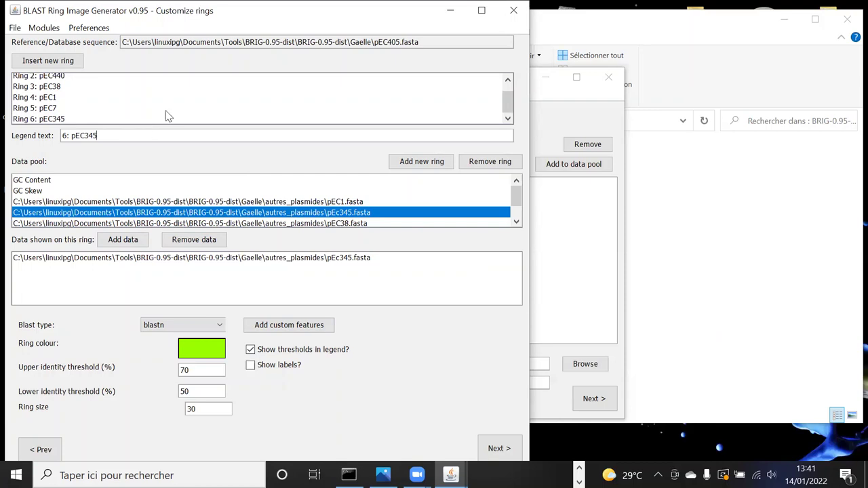
Step: Add a seventh ring with the legend text CDS
{"action": "left_click", "coordinate": [427, 166]}
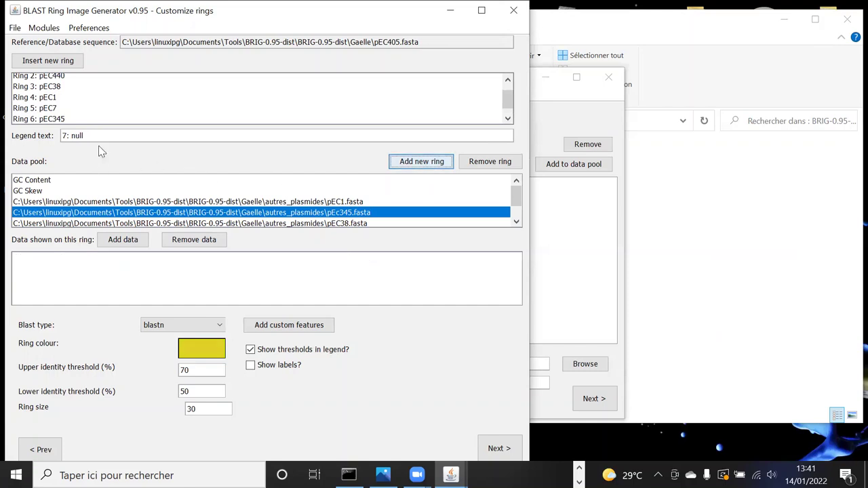
{"action": "double_click", "coordinate": [77, 136]}
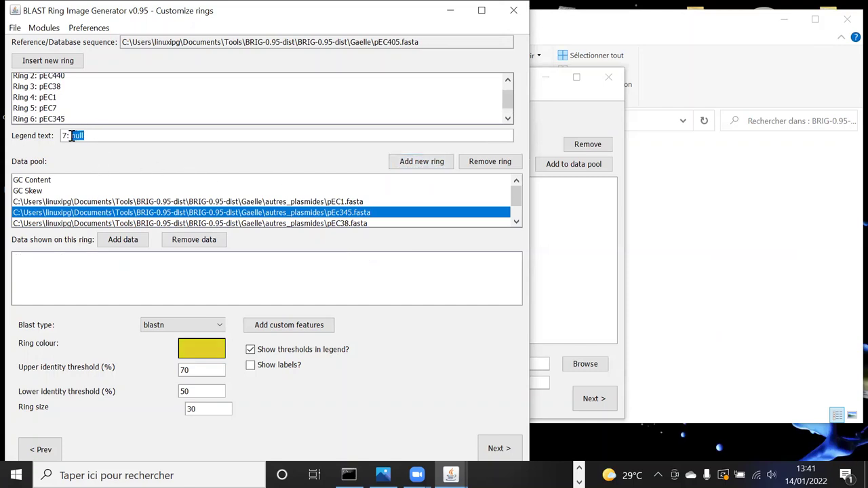
{"action": "type", "text": "CDS"}
{"action": "left_click", "coordinate": [419, 163]}
{"action": "scroll", "coordinate": [310, 188], "scroll_direction": "down", "scroll_amount": 1}
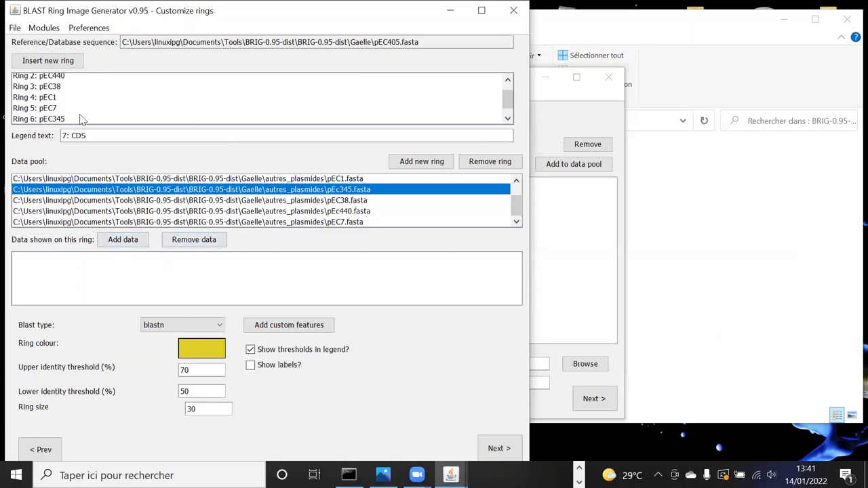
{"action": "scroll", "coordinate": [82, 117], "scroll_direction": "down", "scroll_amount": 1}
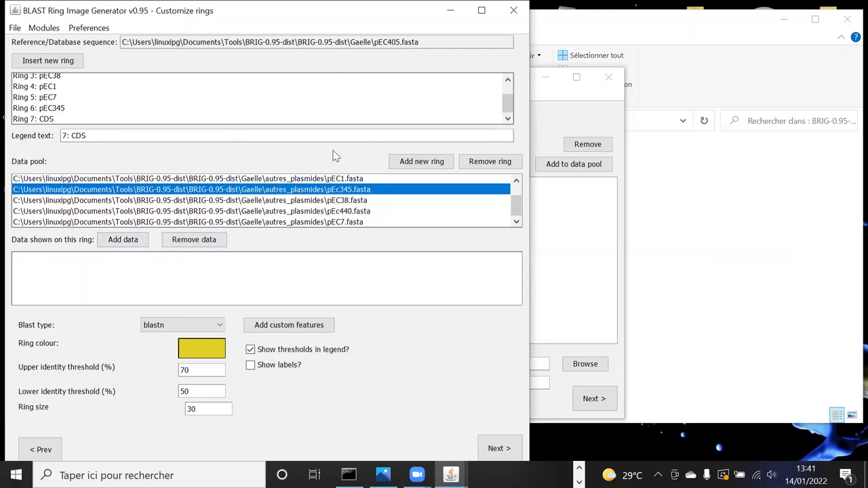
Step: Add an eighth ring with the legend text HP and set its colour to grey using the swatches
{"action": "left_click", "coordinate": [421, 162]}
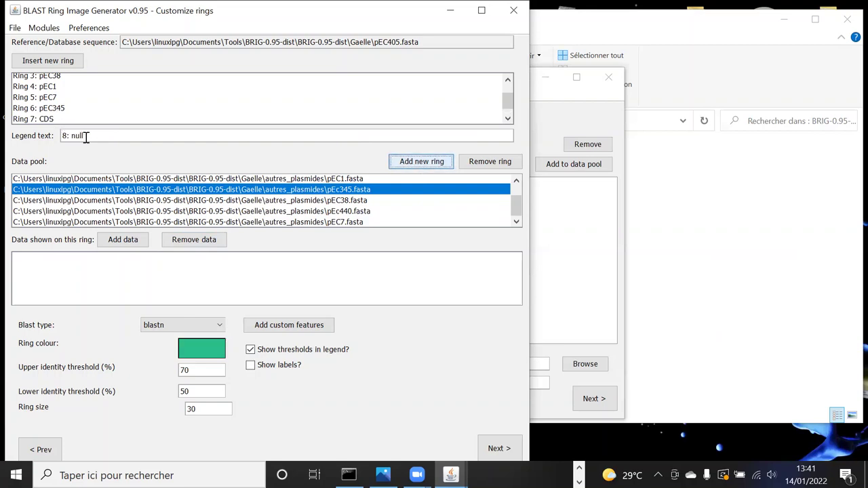
{"action": "left_click_drag", "start_coordinate": [86, 136], "coordinate": [75, 135]}
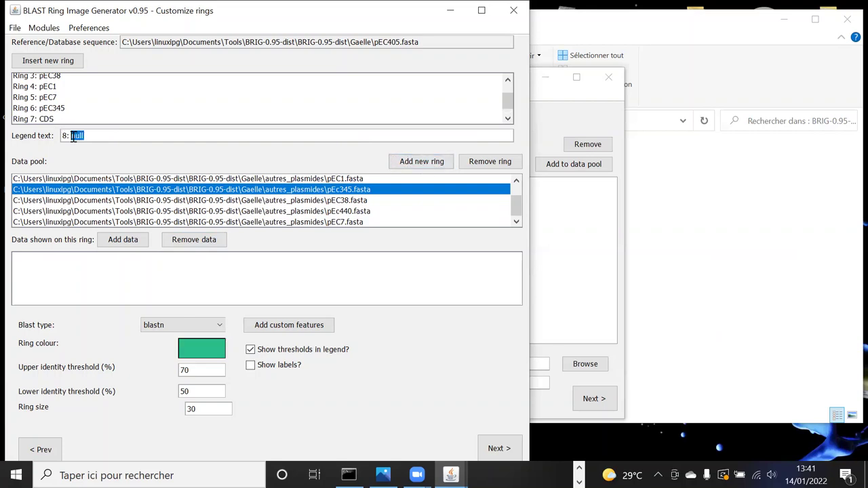
{"action": "key", "text": "BackSpace"}
{"action": "left_click", "coordinate": [211, 353]}
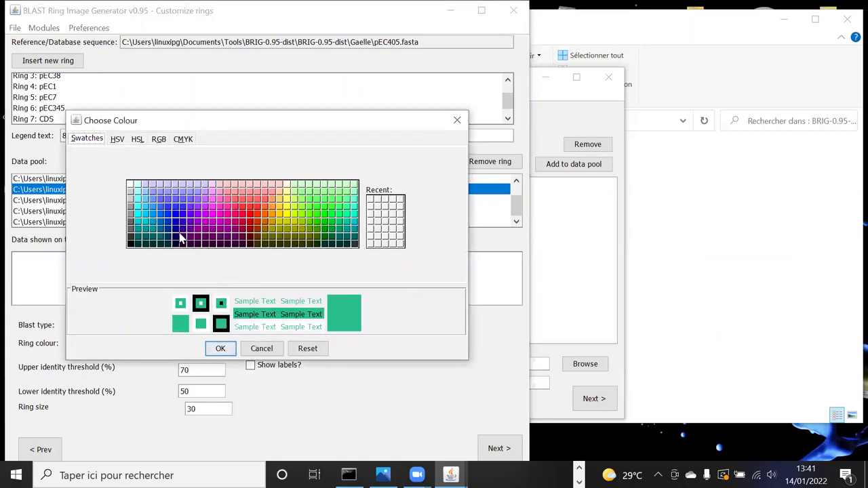
{"action": "left_click", "coordinate": [130, 206]}
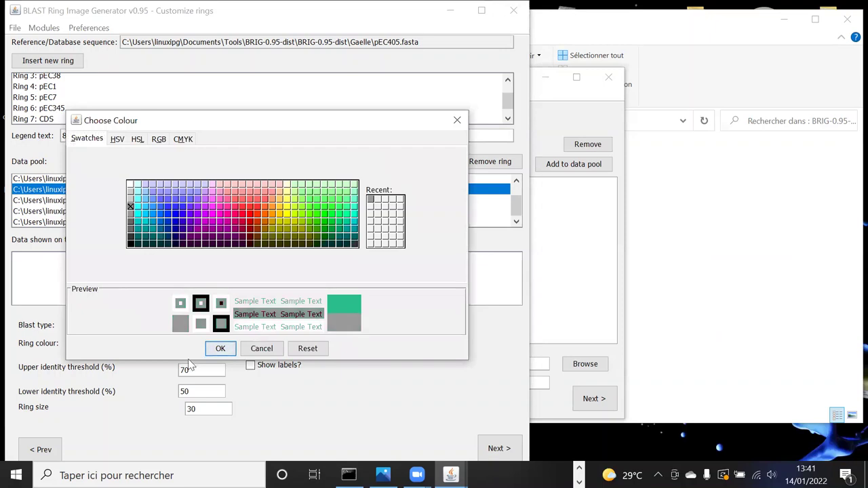
{"action": "left_click", "coordinate": [215, 348]}
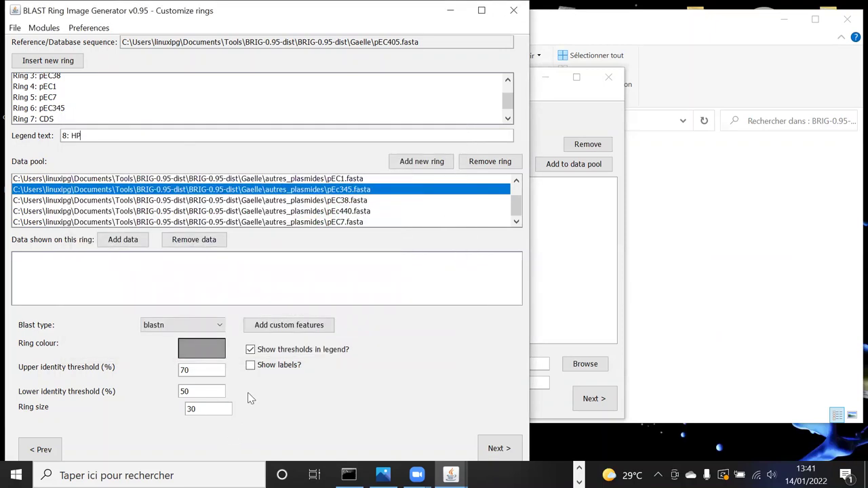
Step: Open the custom features editor and select ring 7 (CDS) for editing
{"action": "left_click", "coordinate": [316, 330]}
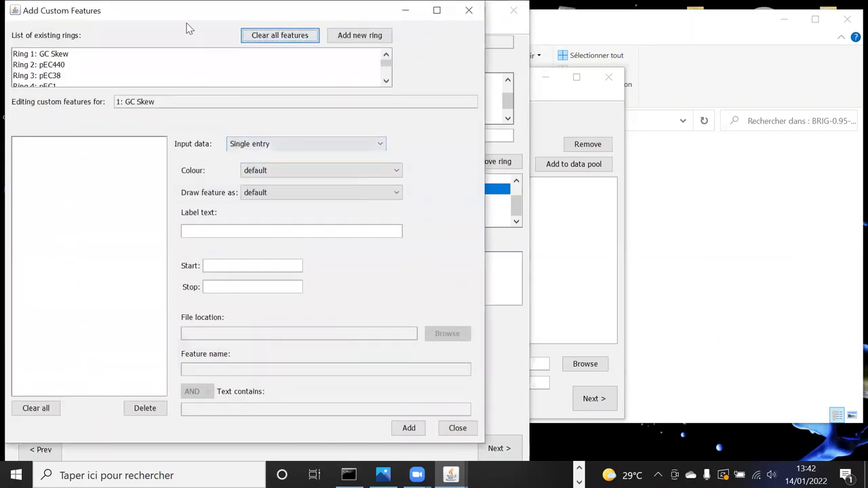
{"action": "scroll", "coordinate": [117, 97], "scroll_direction": "down", "scroll_amount": 1}
{"action": "scroll", "coordinate": [117, 97], "scroll_direction": "up", "scroll_amount": 1}
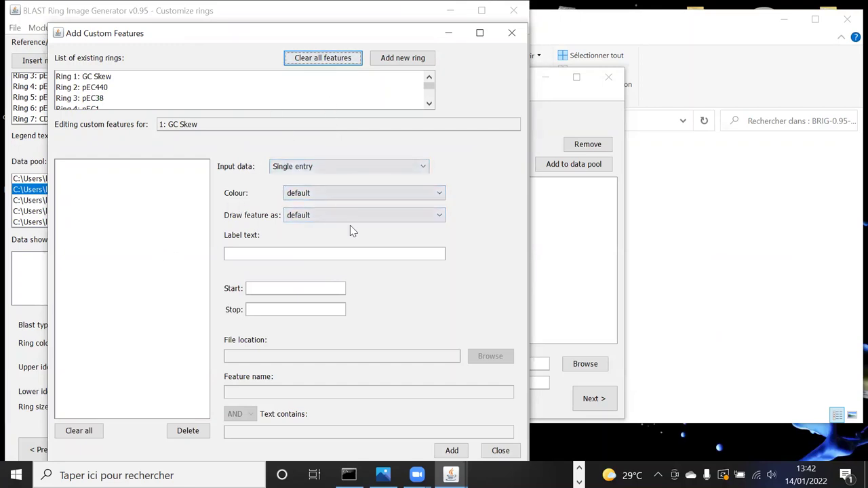
{"action": "scroll", "coordinate": [124, 99], "scroll_direction": "down", "scroll_amount": 2}
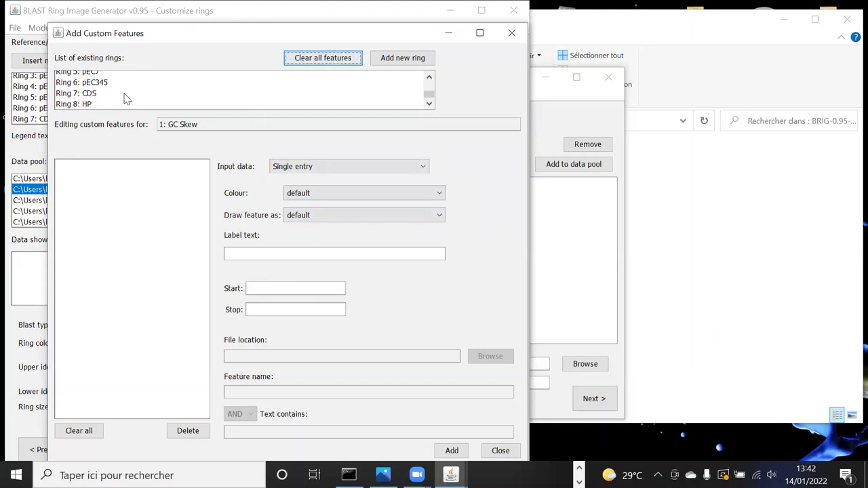
{"action": "left_click", "coordinate": [96, 94]}
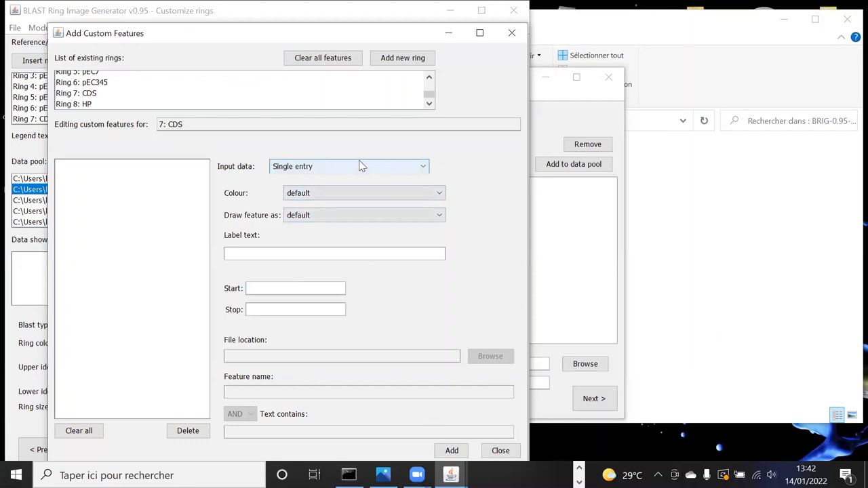
Step: Set the custom feature colour for ring 7 to maroon and its input data to Tab-delimited
{"action": "left_click", "coordinate": [345, 194]}
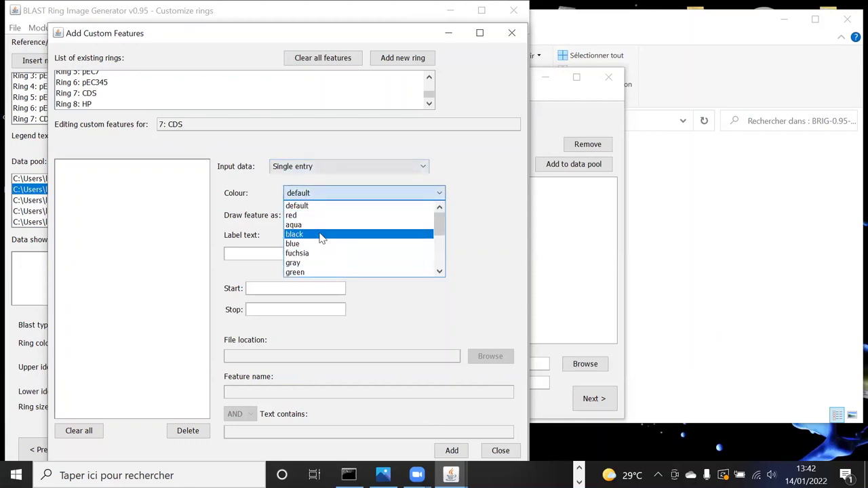
{"action": "scroll", "coordinate": [312, 264], "scroll_direction": "down", "scroll_amount": 1}
{"action": "left_click", "coordinate": [307, 263]}
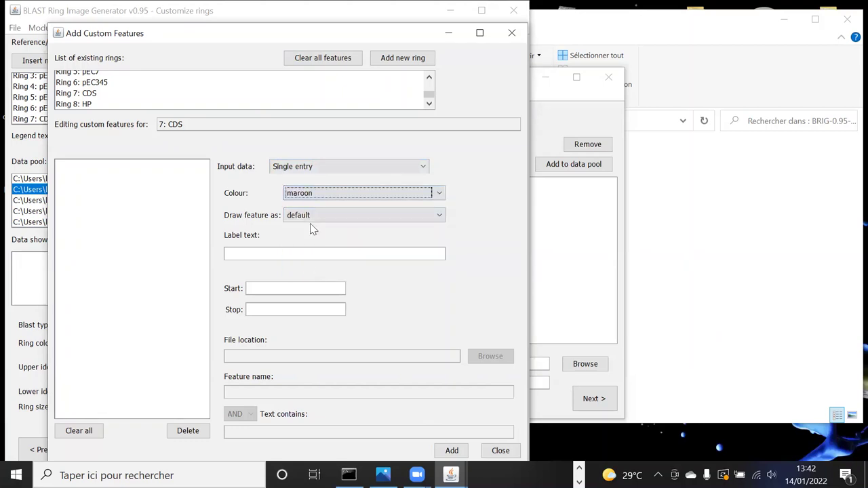
{"action": "left_click", "coordinate": [320, 166]}
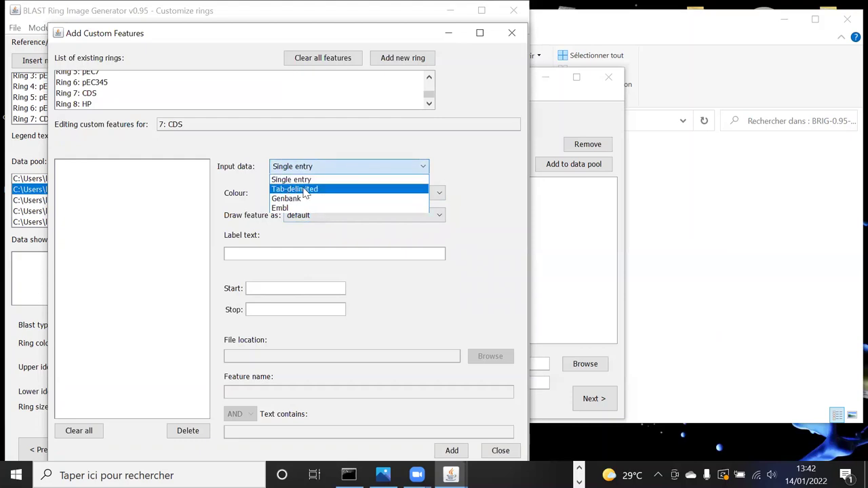
{"action": "left_click", "coordinate": [305, 192]}
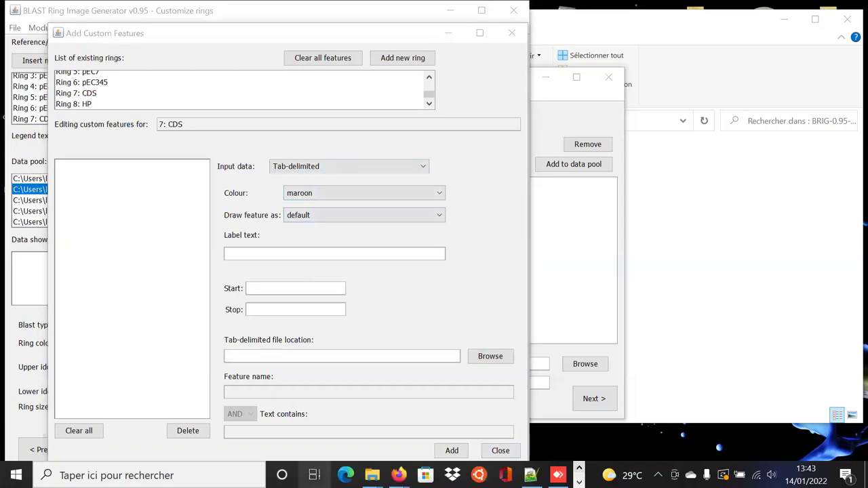
Step: Switch to File Explorer and open the CDS text file from the project folder inside BRIG-0.95-dist
{"action": "mouse_move", "coordinate": [370, 475]}
{"action": "left_click", "coordinate": [237, 406]}
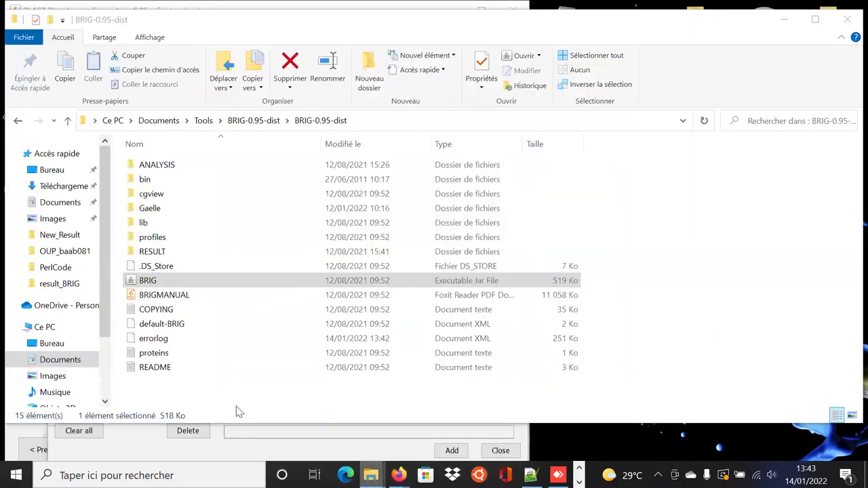
{"action": "double_click", "coordinate": [162, 210]}
{"action": "left_click", "coordinate": [145, 224]}
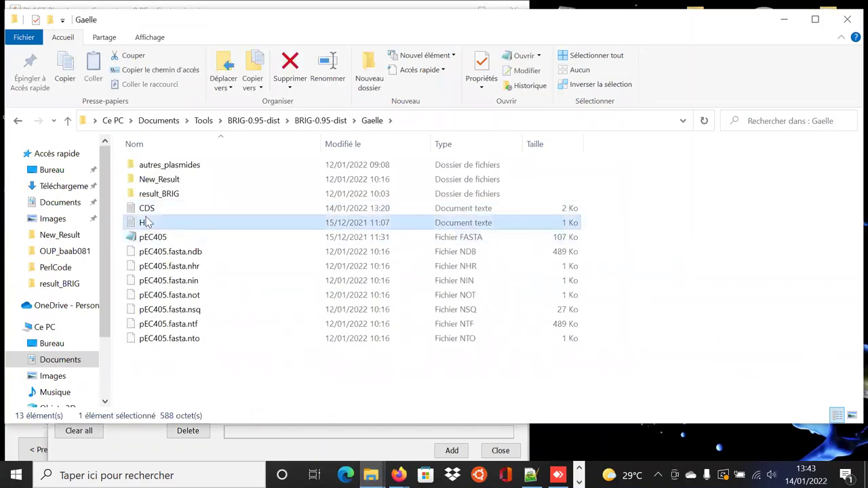
{"action": "left_click", "coordinate": [151, 213]}
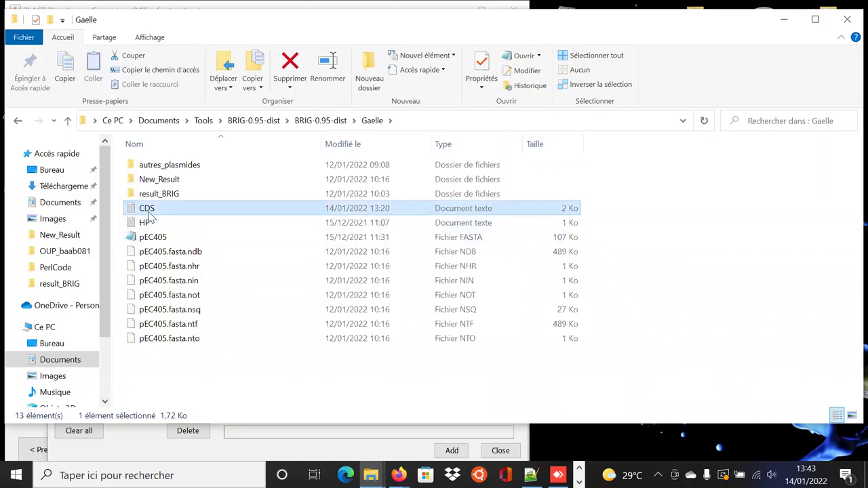
{"action": "right_click", "coordinate": [151, 214]}
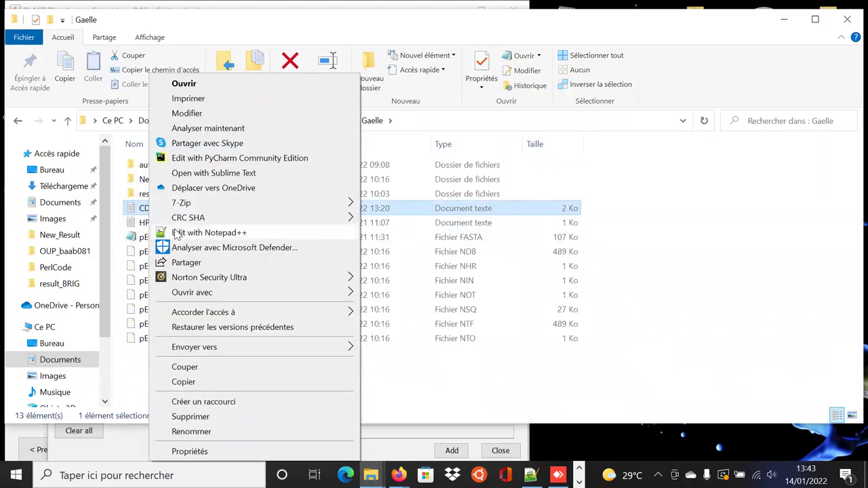
{"action": "left_click", "coordinate": [143, 209]}
{"action": "double_click", "coordinate": [144, 210]}
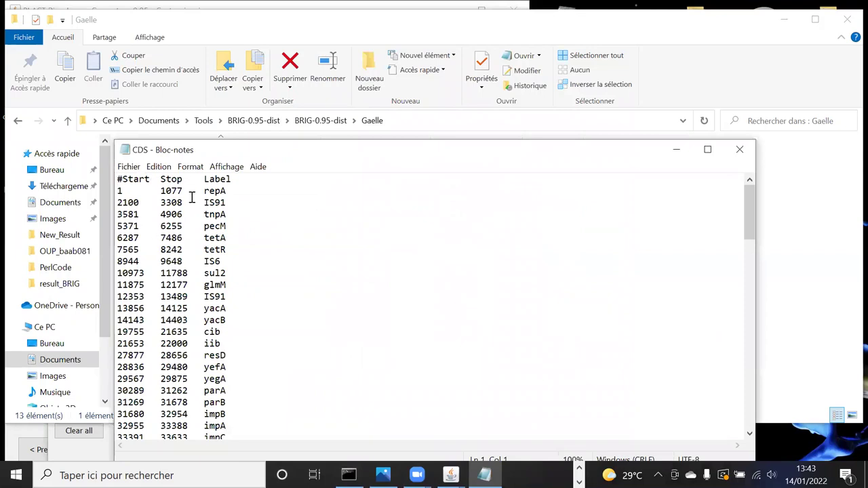
Step: Examine the Start, Stop and Label columns and their tab separators in the CDS file, and return to the custom features window
{"action": "scroll", "coordinate": [150, 194], "scroll_direction": "down", "scroll_amount": 3}
{"action": "scroll", "coordinate": [192, 244], "scroll_direction": "up", "scroll_amount": 3}
{"action": "double_click", "coordinate": [150, 205]}
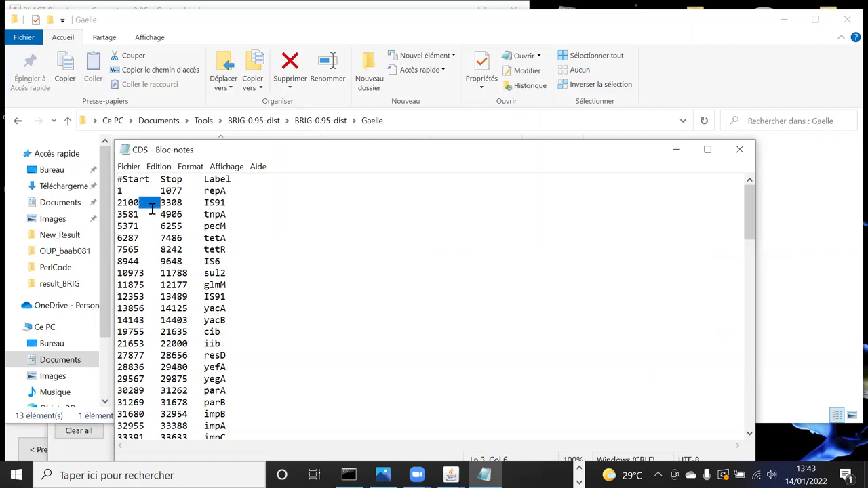
{"action": "double_click", "coordinate": [201, 202]}
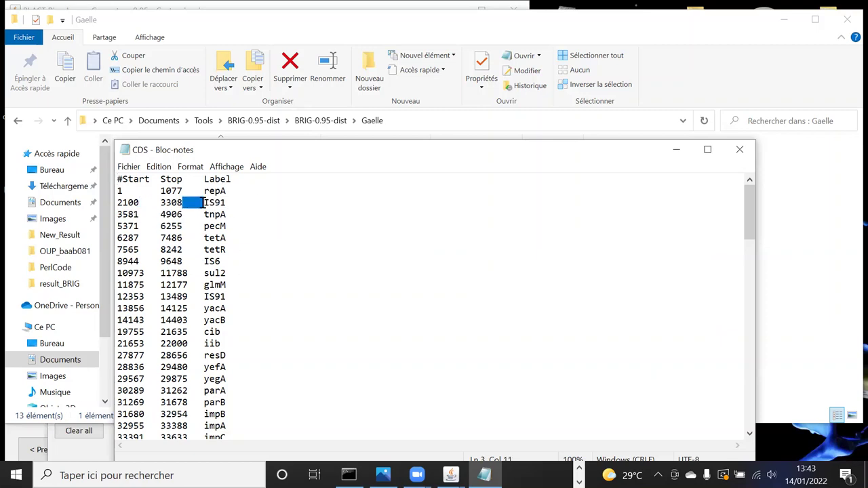
{"action": "scroll", "coordinate": [189, 248], "scroll_direction": "down", "scroll_amount": 7}
{"action": "scroll", "coordinate": [384, 225], "scroll_direction": "up", "scroll_amount": 7}
{"action": "left_click", "coordinate": [734, 154]}
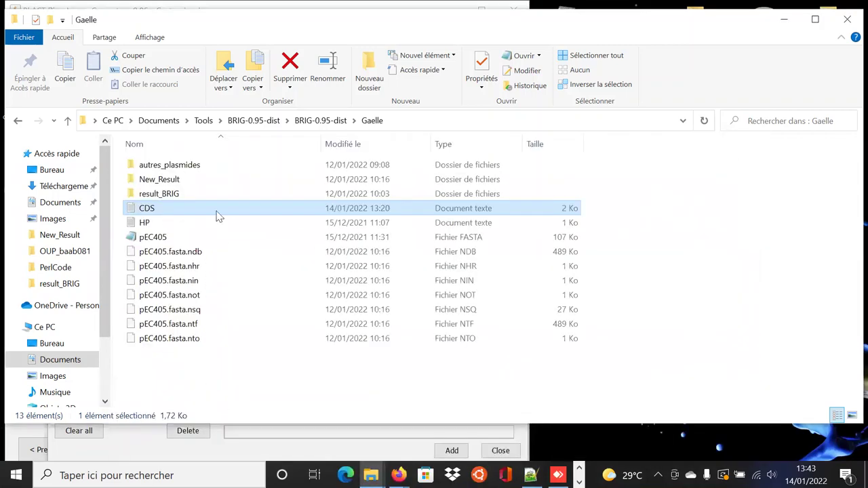
{"action": "left_click", "coordinate": [189, 228]}
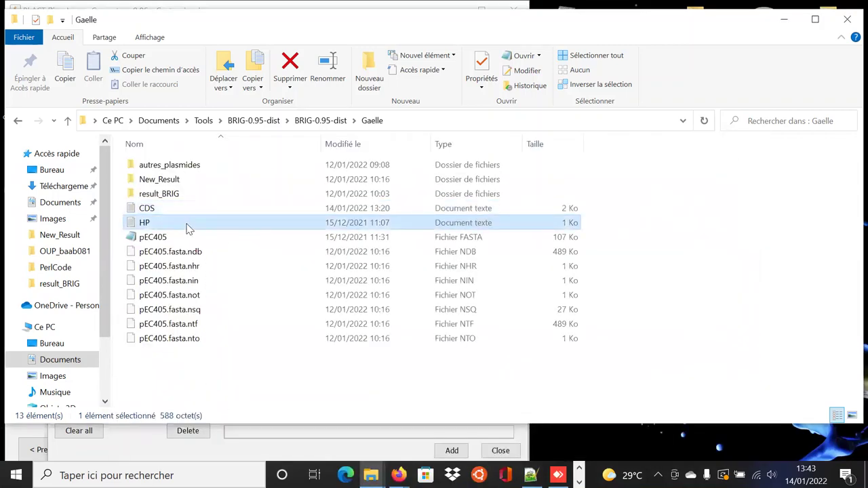
{"action": "left_click", "coordinate": [244, 448]}
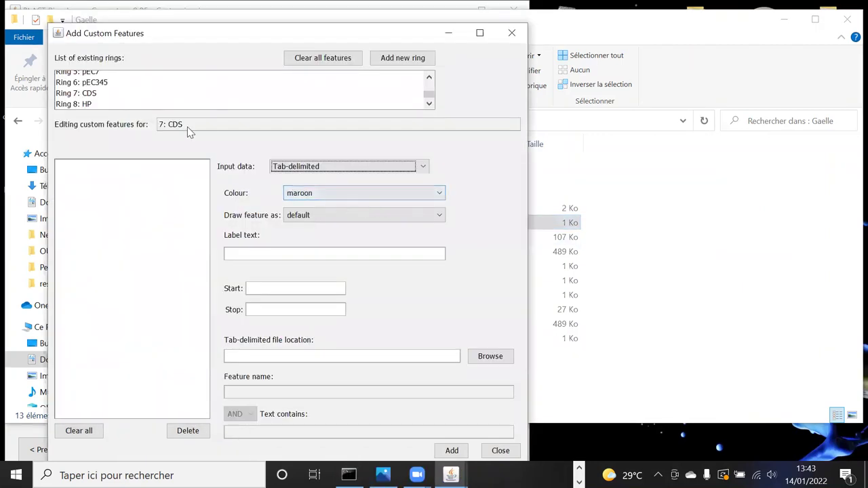
Step: Load CDS.txt from the project folder as the tab-delimited file and add its features to ring 7
{"action": "left_click", "coordinate": [284, 254]}
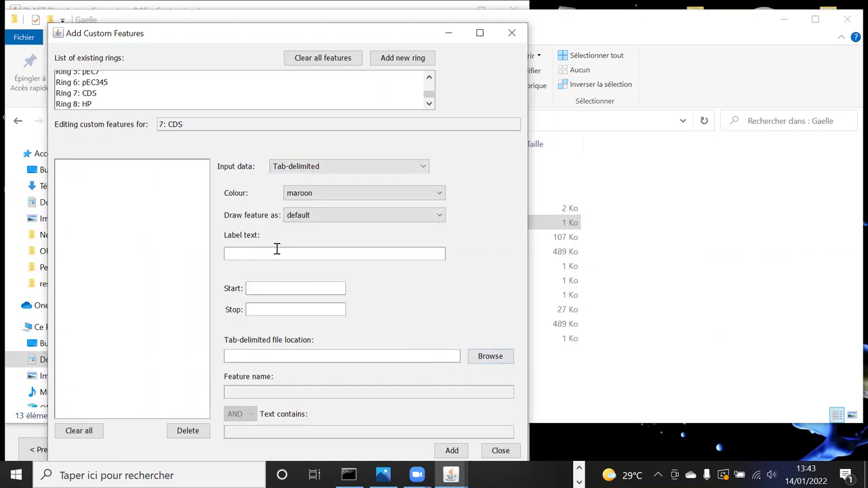
{"action": "left_click", "coordinate": [488, 361]}
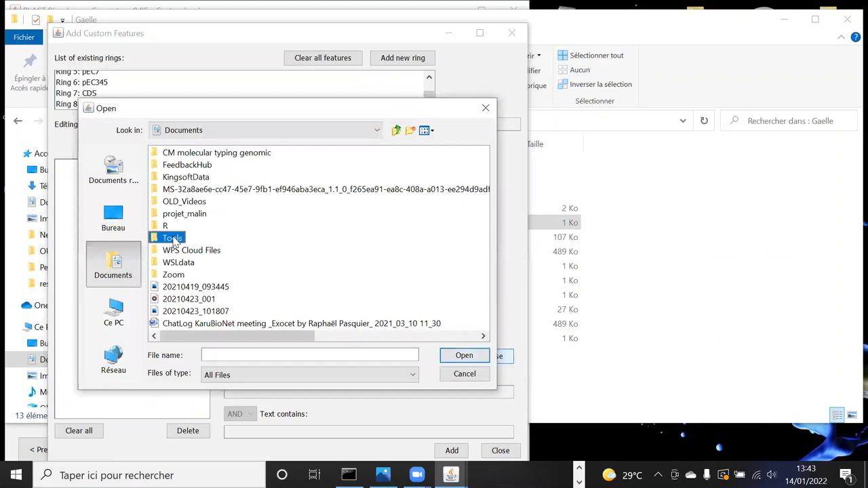
{"action": "double_click", "coordinate": [173, 238]}
{"action": "double_click", "coordinate": [202, 153]}
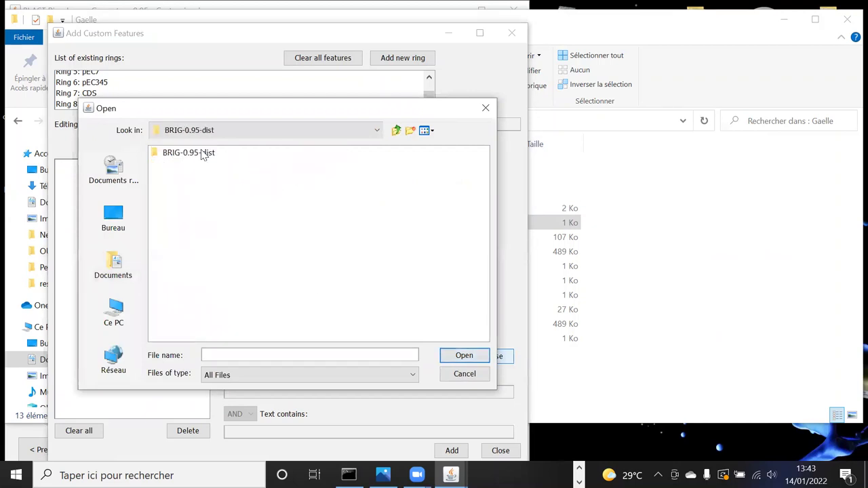
{"action": "double_click", "coordinate": [202, 153]}
{"action": "double_click", "coordinate": [176, 190]}
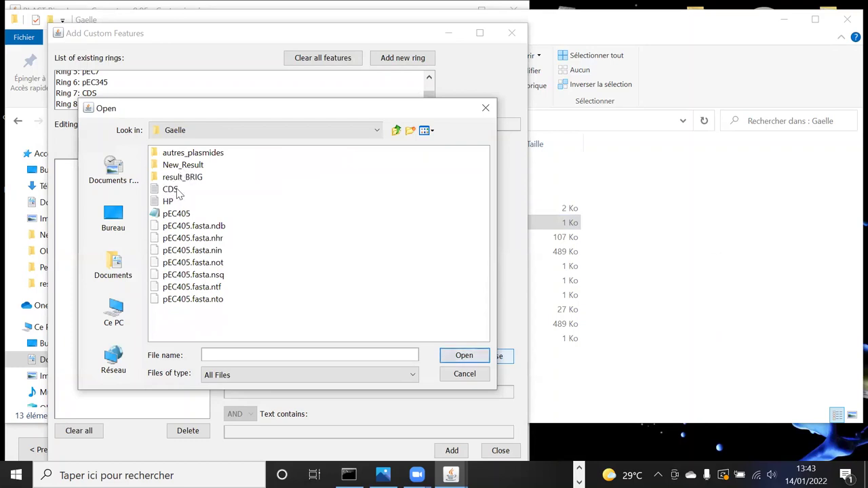
{"action": "left_click", "coordinate": [173, 192]}
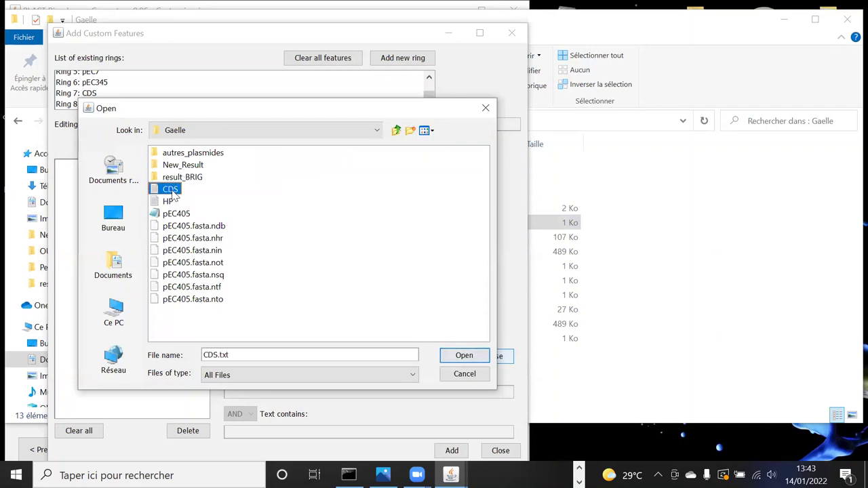
{"action": "left_click", "coordinate": [464, 356]}
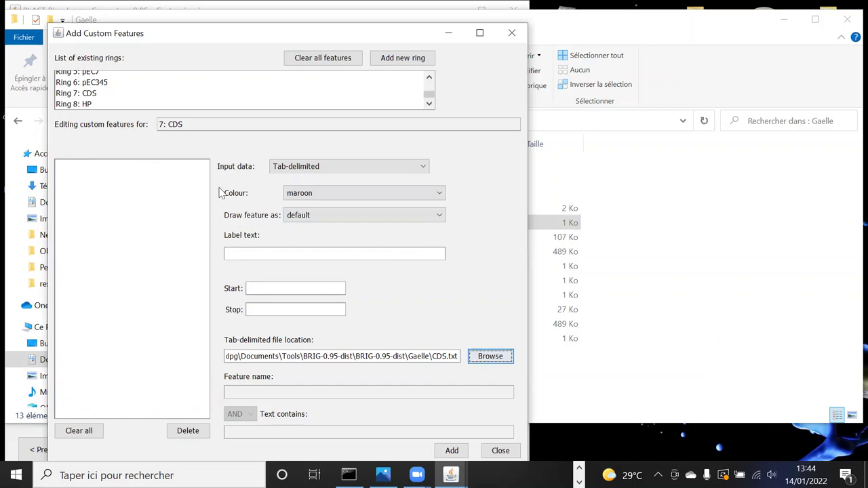
{"action": "left_click", "coordinate": [452, 451]}
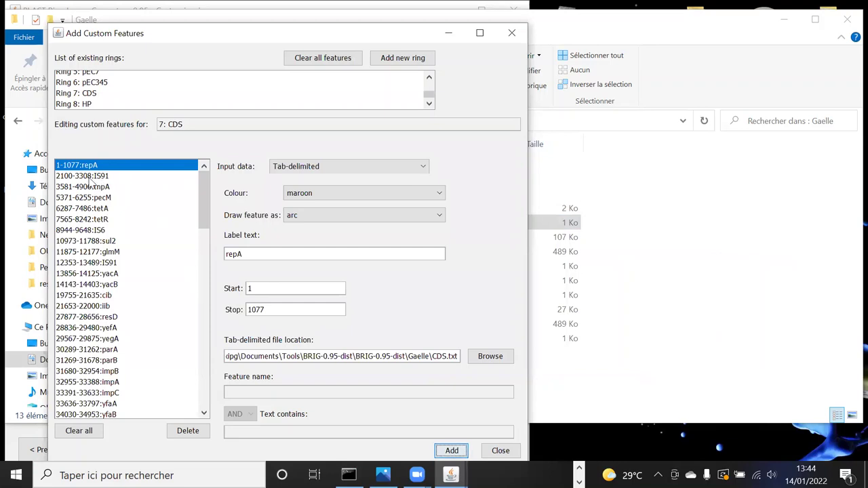
{"action": "scroll", "coordinate": [108, 231], "scroll_direction": "down", "scroll_amount": 7}
{"action": "scroll", "coordinate": [109, 231], "scroll_direction": "up", "scroll_amount": 7}
{"action": "scroll", "coordinate": [126, 277], "scroll_direction": "down", "scroll_amount": 1}
{"action": "scroll", "coordinate": [126, 277], "scroll_direction": "up", "scroll_amount": 1}
{"action": "left_click_drag", "start_coordinate": [204, 226], "coordinate": [202, 218]}
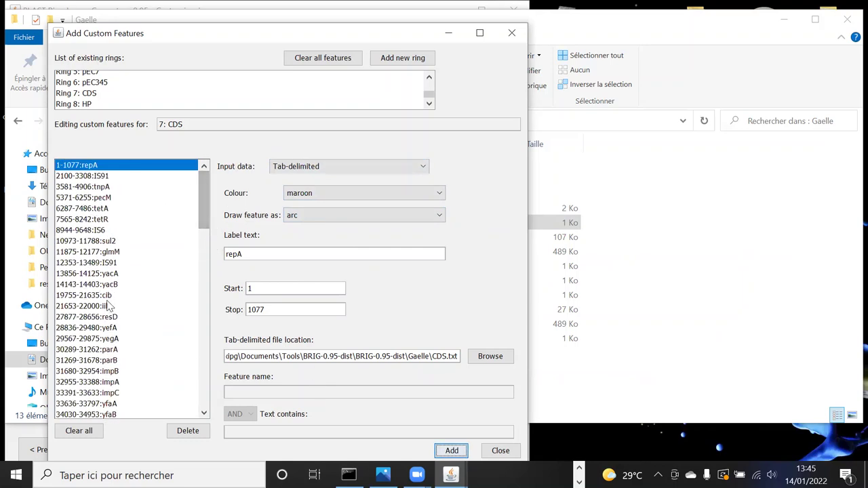
{"action": "left_click", "coordinate": [113, 244]}
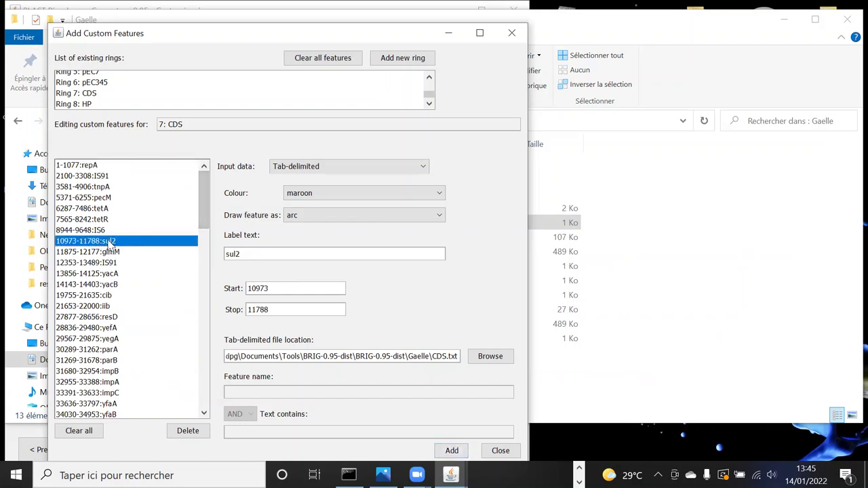
{"action": "left_click", "coordinate": [303, 194]}
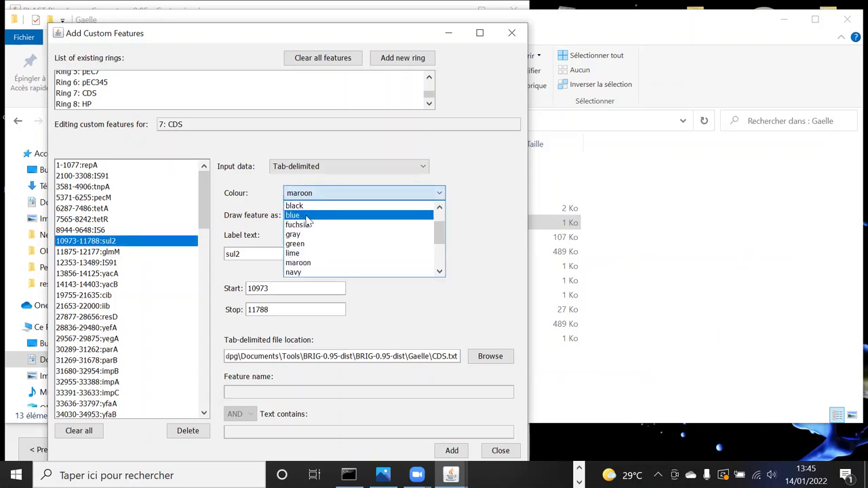
{"action": "scroll", "coordinate": [315, 253], "scroll_direction": "down", "scroll_amount": 2}
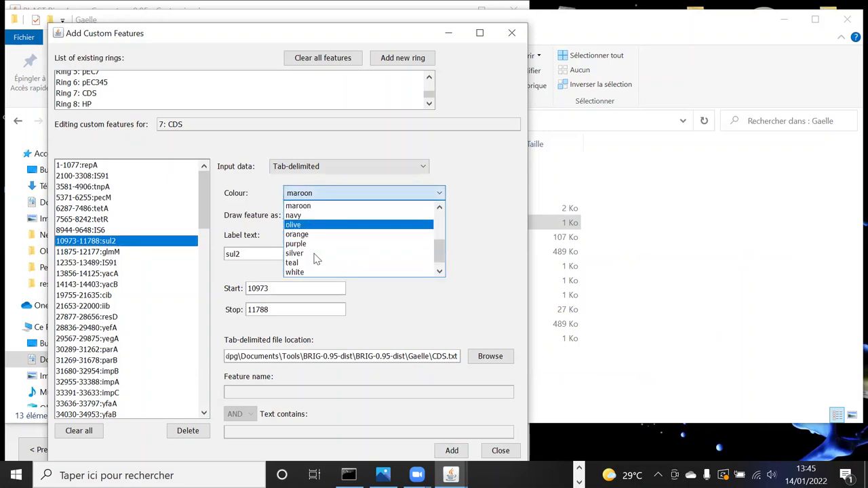
{"action": "scroll", "coordinate": [316, 256], "scroll_direction": "up", "scroll_amount": 2}
{"action": "scroll", "coordinate": [316, 256], "scroll_direction": "down", "scroll_amount": 2}
{"action": "scroll", "coordinate": [311, 255], "scroll_direction": "up", "scroll_amount": 2}
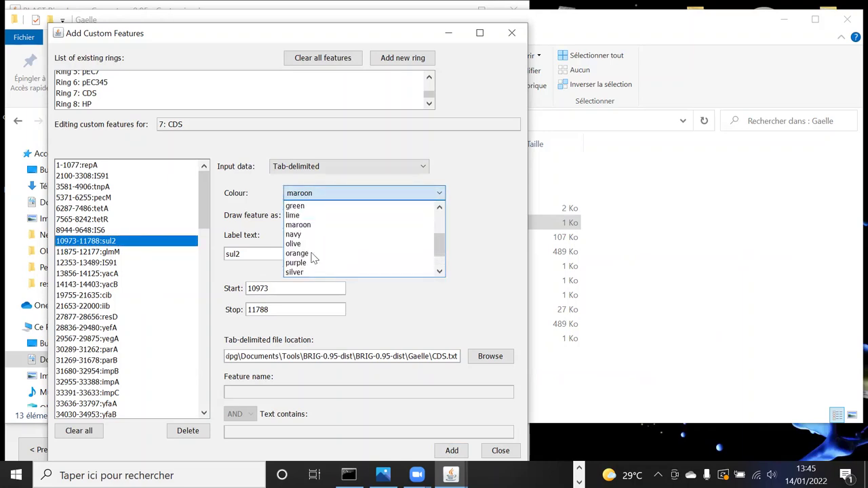
{"action": "scroll", "coordinate": [309, 255], "scroll_direction": "up", "scroll_amount": 2}
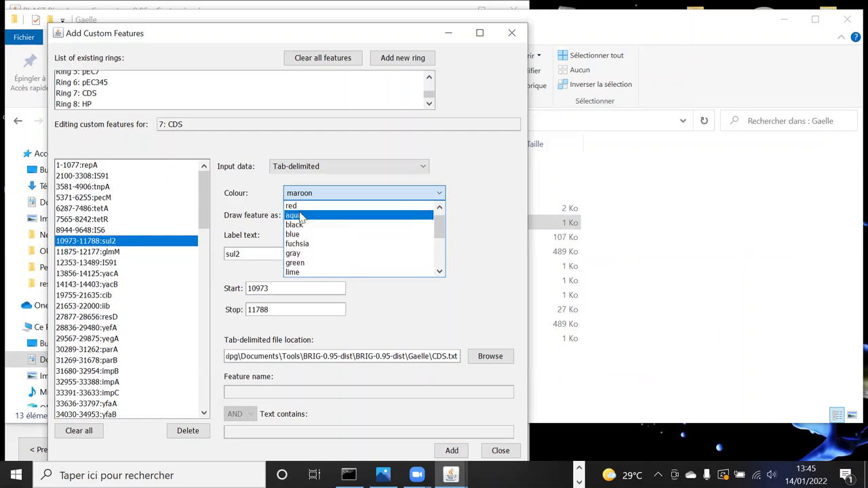
{"action": "left_click", "coordinate": [299, 206]}
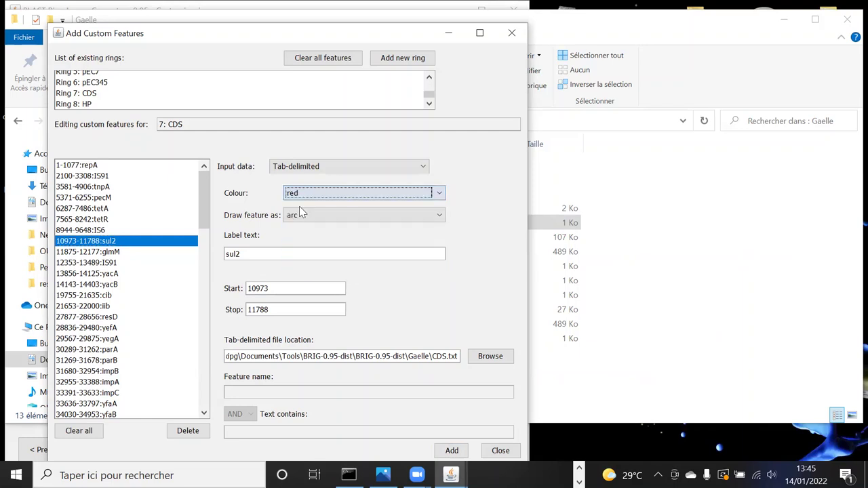
{"action": "left_click", "coordinate": [113, 250]}
{"action": "left_click", "coordinate": [113, 243]}
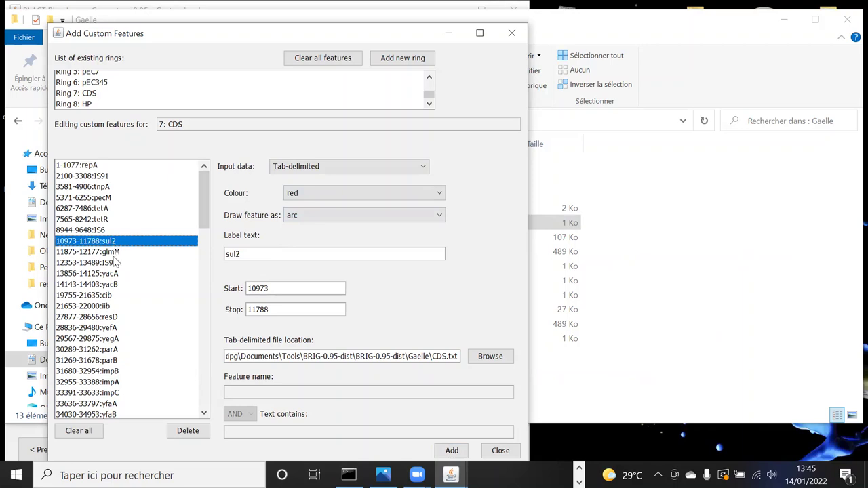
{"action": "left_click", "coordinate": [113, 252]}
{"action": "left_click", "coordinate": [114, 244]}
Step: Set the colour of the tetA feature (6287-7486) in the CDS ring to red
{"action": "left_click", "coordinate": [107, 210]}
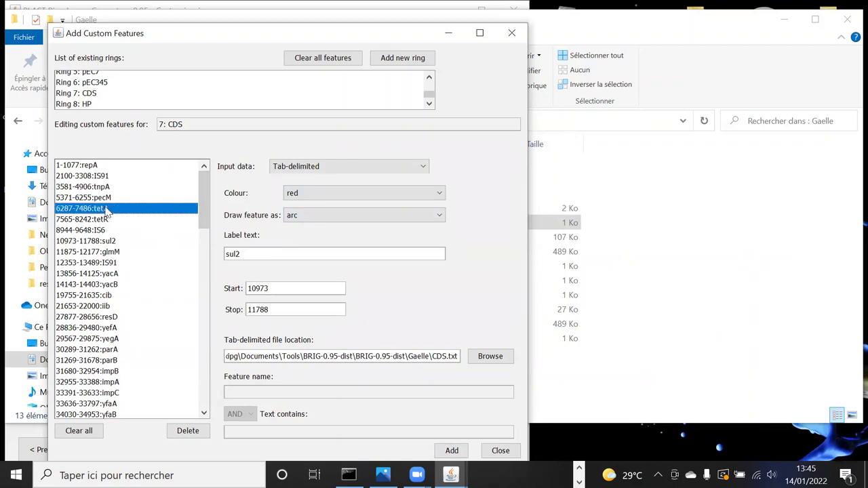
{"action": "left_click", "coordinate": [369, 192]}
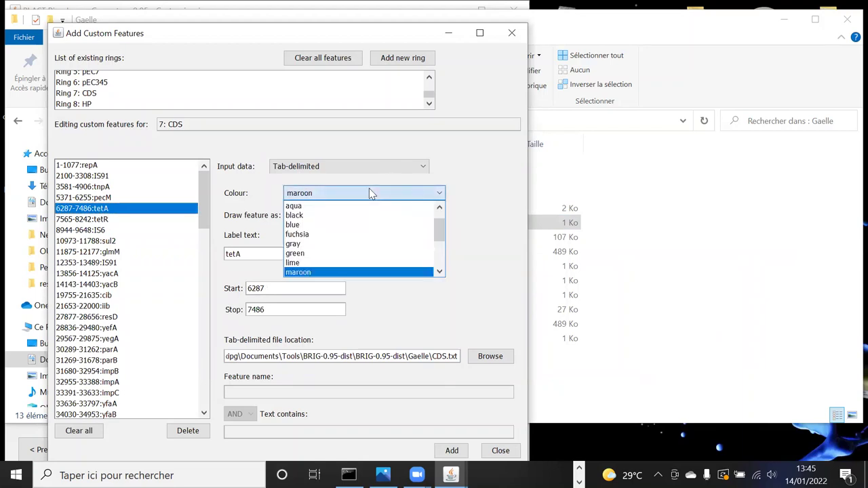
{"action": "scroll", "coordinate": [339, 238], "scroll_direction": "down", "scroll_amount": 2}
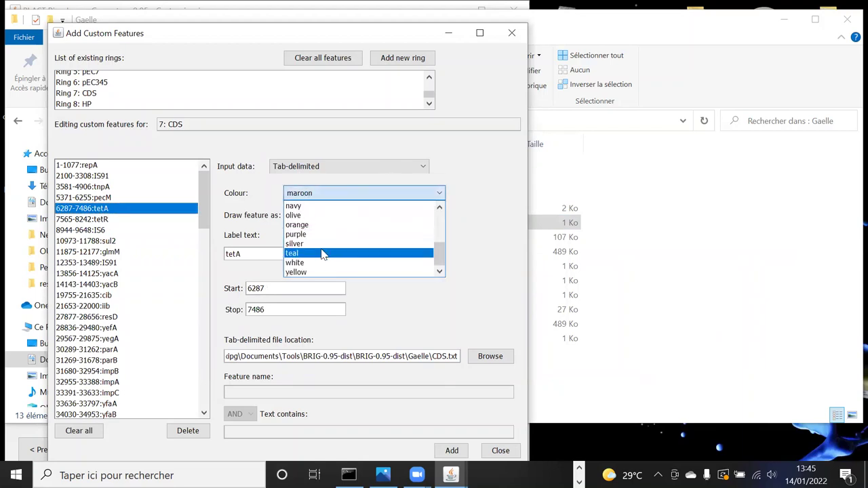
{"action": "scroll", "coordinate": [322, 252], "scroll_direction": "down", "scroll_amount": 1}
{"action": "scroll", "coordinate": [320, 252], "scroll_direction": "up", "scroll_amount": 3}
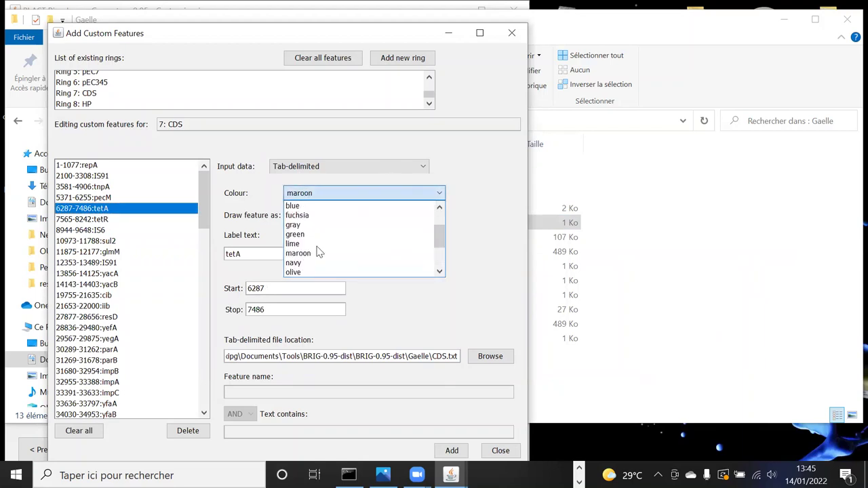
{"action": "left_click", "coordinate": [292, 205]}
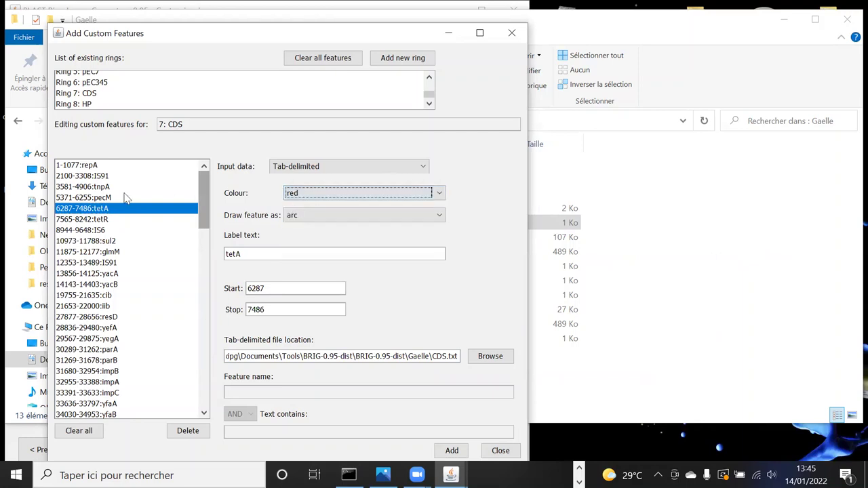
Step: Set the colour of the tetR feature (7565-8242) in the CDS ring to red
{"action": "left_click", "coordinate": [100, 220]}
{"action": "left_click", "coordinate": [305, 193]}
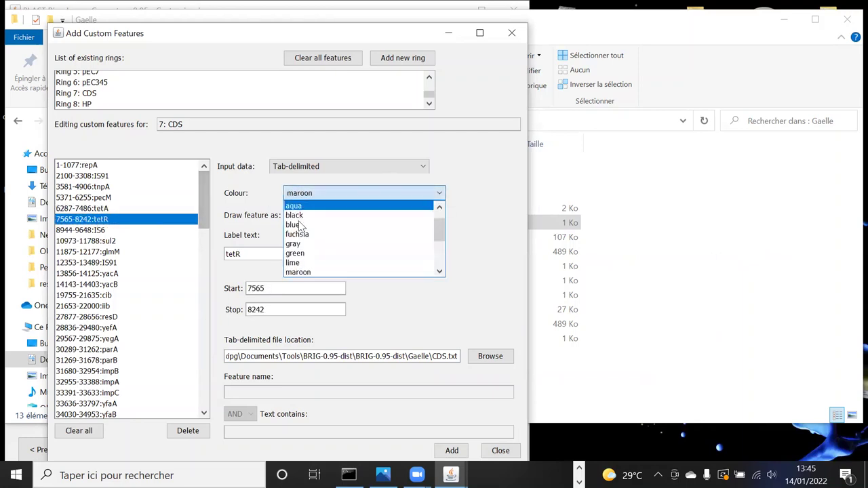
{"action": "scroll", "coordinate": [305, 261], "scroll_direction": "down", "scroll_amount": 3}
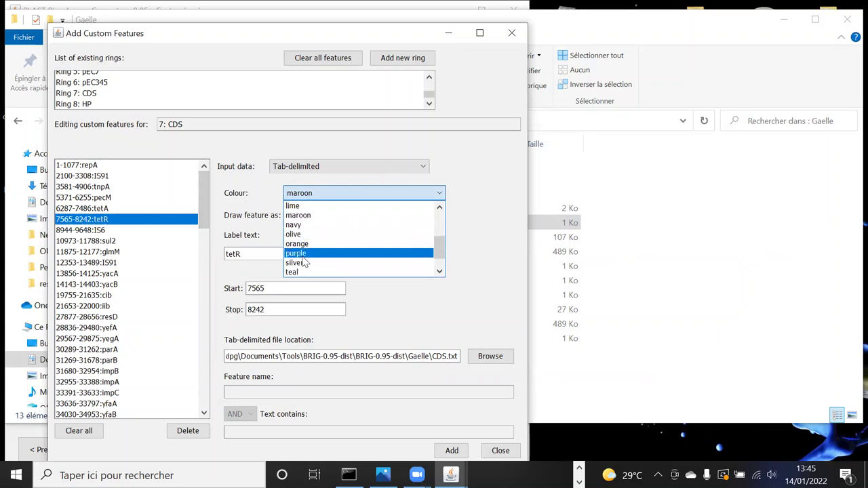
{"action": "scroll", "coordinate": [303, 255], "scroll_direction": "up", "scroll_amount": 1}
{"action": "scroll", "coordinate": [303, 251], "scroll_direction": "up", "scroll_amount": 3}
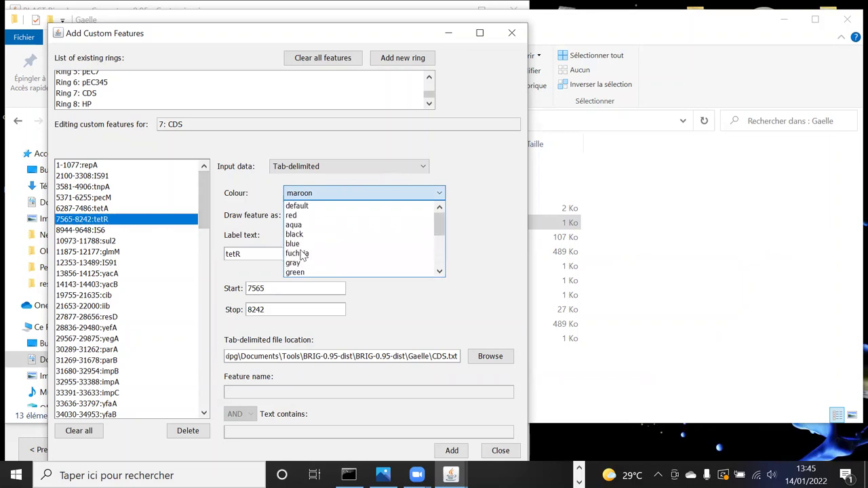
{"action": "left_click", "coordinate": [294, 215]}
{"action": "left_click", "coordinate": [293, 216]}
{"action": "left_click", "coordinate": [293, 216]}
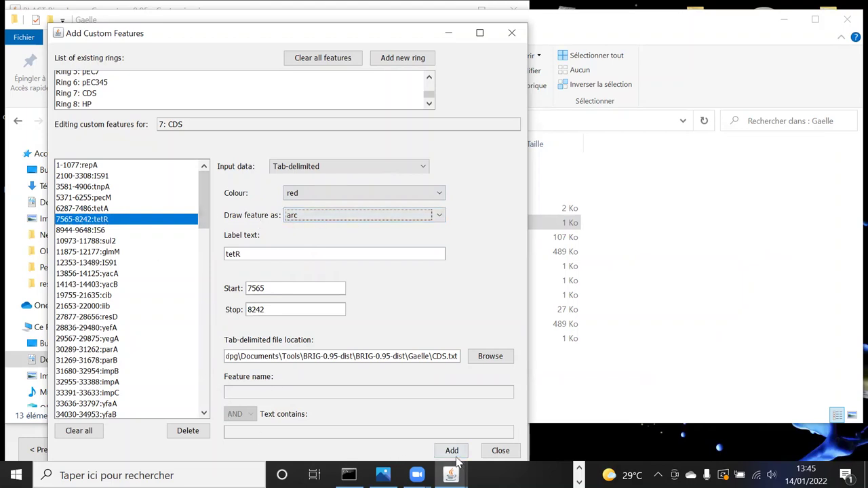
{"action": "left_click", "coordinate": [163, 373]}
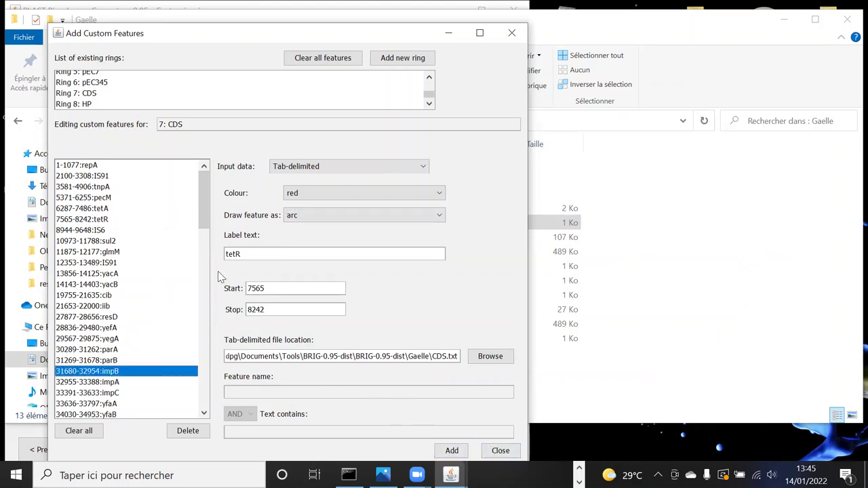
Step: Add the features from the tab-delimited file HP.txt to ring 8 (HP) with the colour set to gray
{"action": "left_click", "coordinate": [86, 105]}
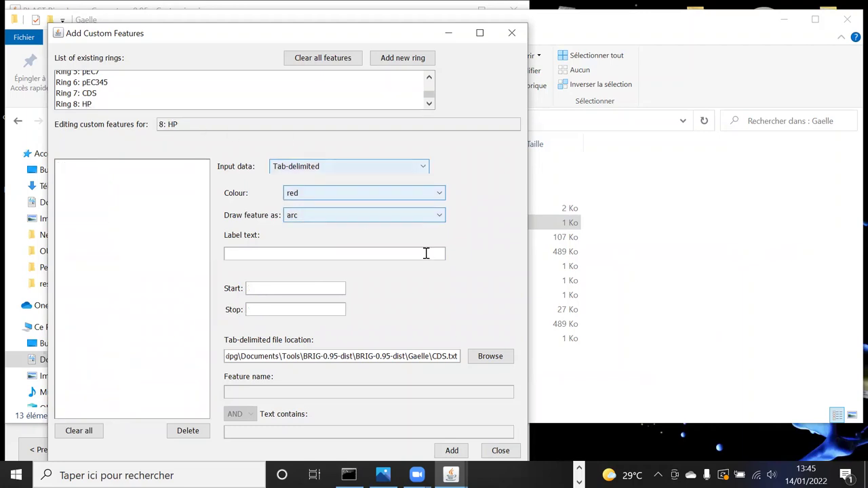
{"action": "left_click", "coordinate": [304, 194]}
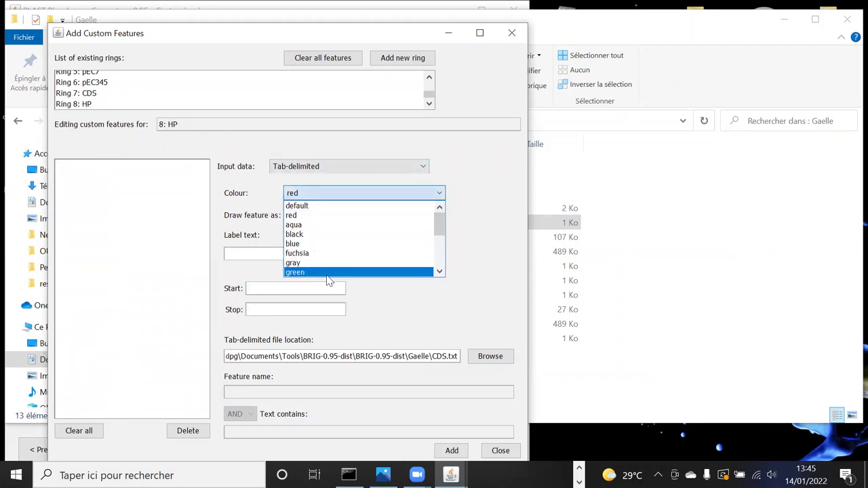
{"action": "scroll", "coordinate": [313, 252], "scroll_direction": "down", "scroll_amount": 1}
{"action": "left_click", "coordinate": [297, 237]}
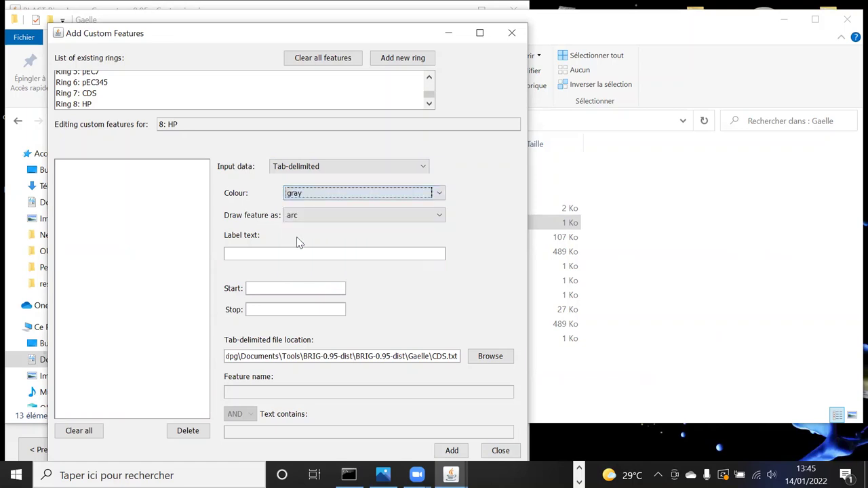
{"action": "left_click", "coordinate": [488, 357]}
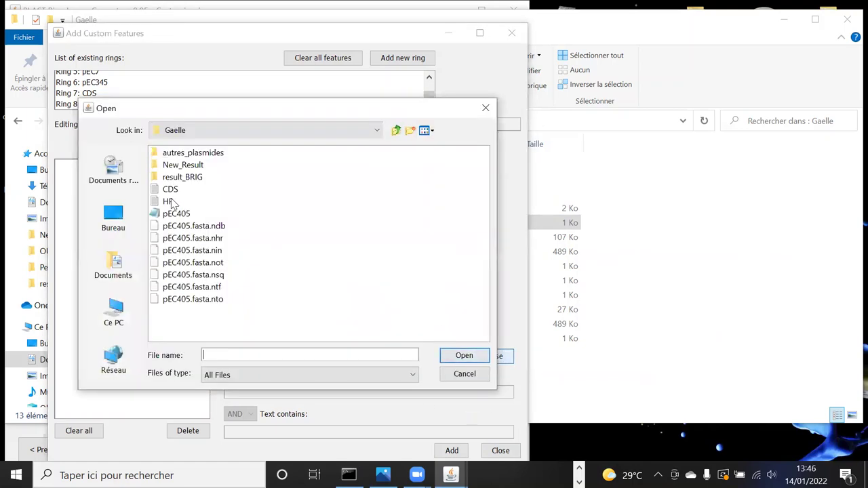
{"action": "left_click", "coordinate": [170, 201]}
{"action": "left_click", "coordinate": [464, 356]}
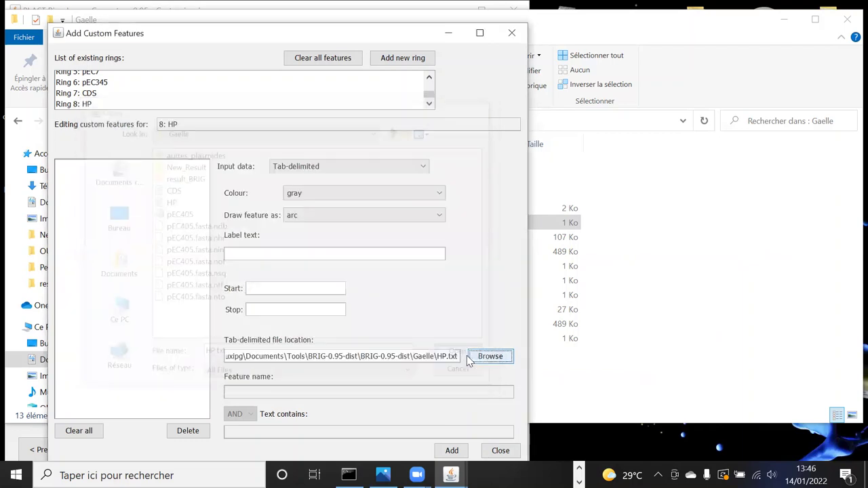
{"action": "left_click", "coordinate": [451, 450]}
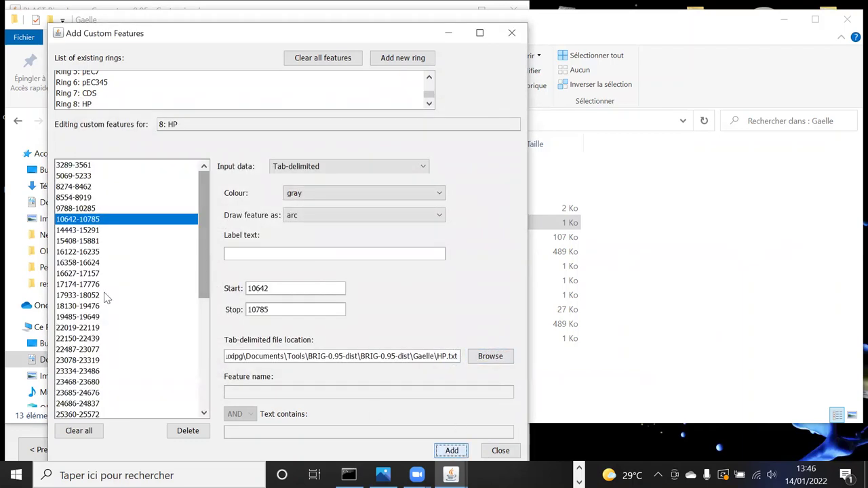
{"action": "scroll", "coordinate": [128, 273], "scroll_direction": "down", "scroll_amount": 4}
{"action": "scroll", "coordinate": [129, 274], "scroll_direction": "up", "scroll_amount": 4}
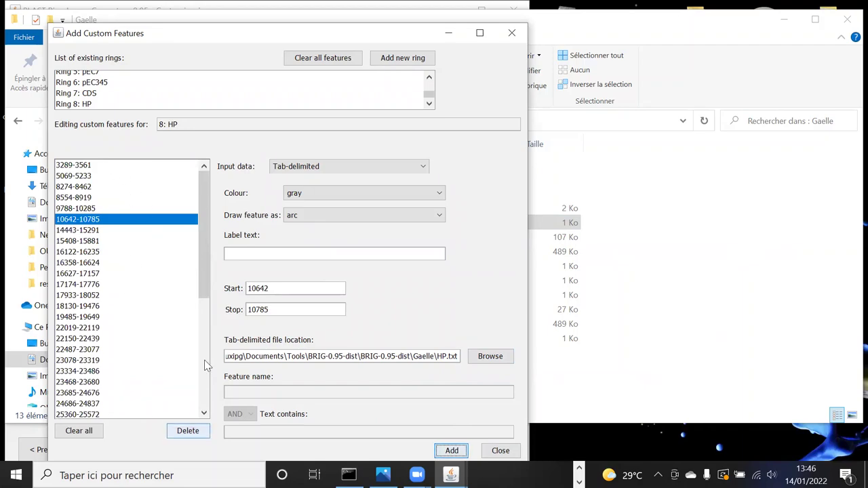
{"action": "scroll", "coordinate": [186, 238], "scroll_direction": "down", "scroll_amount": 5}
Step: Finish the custom features and proceed to the configuration confirmation, widening its window to show all fields
{"action": "left_click", "coordinate": [500, 451]}
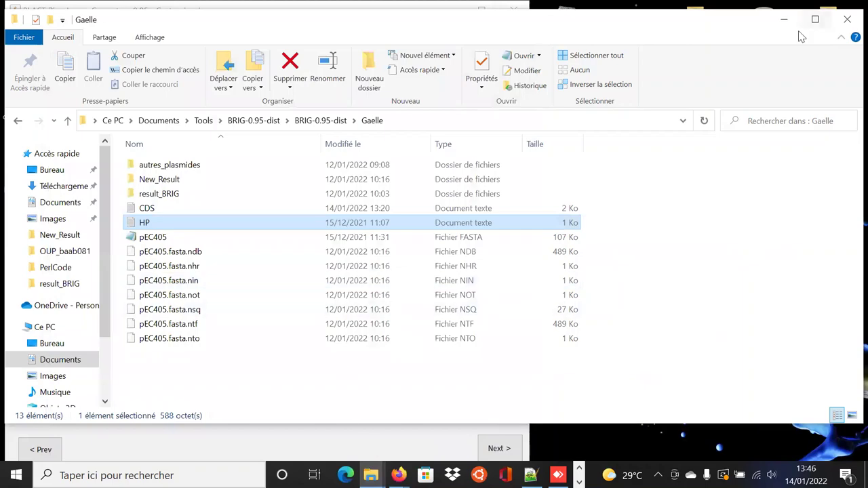
{"action": "left_click", "coordinate": [784, 19]}
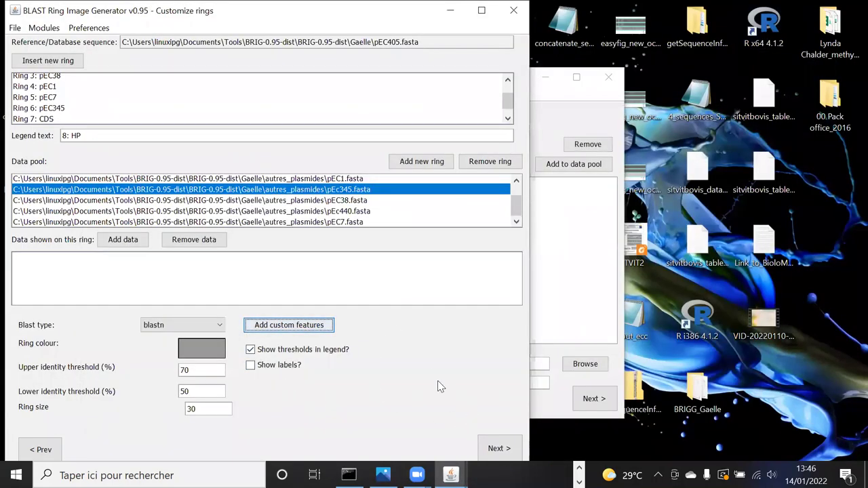
{"action": "left_click", "coordinate": [500, 449]}
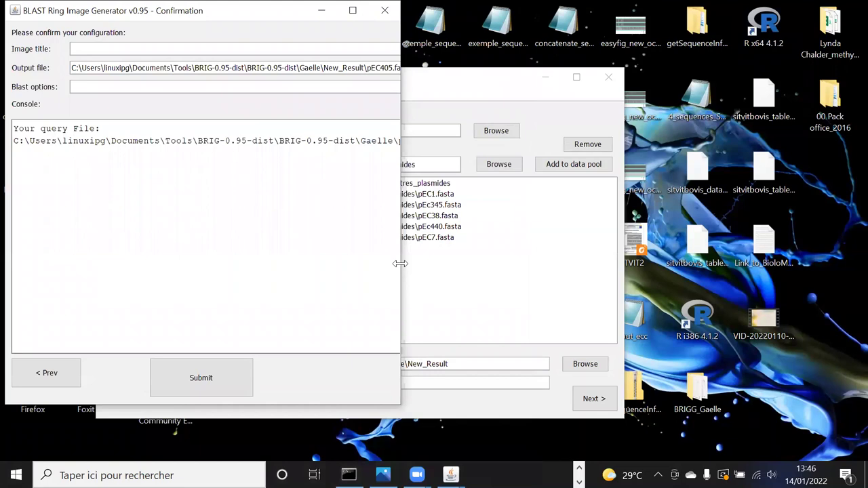
{"action": "left_click_drag", "start_coordinate": [400, 263], "coordinate": [658, 268]}
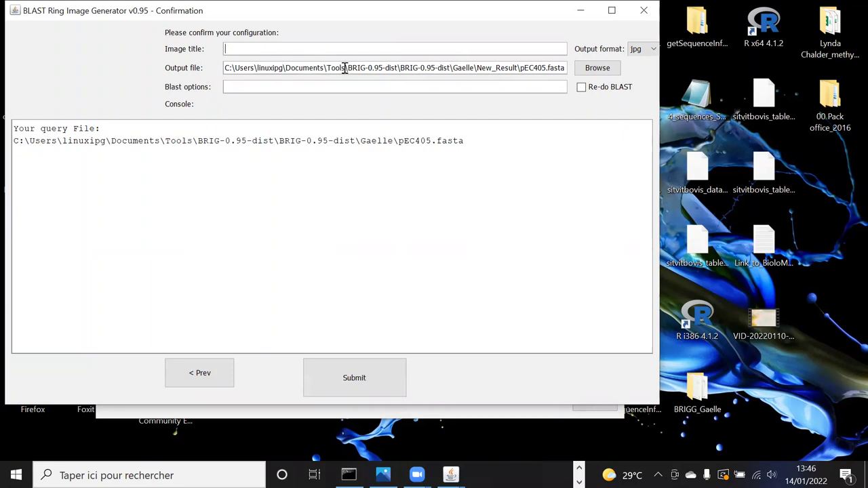
Step: Set the image title to "Synteny vs. pEC405" and widen the confirmation window further
{"action": "left_click_drag", "start_coordinate": [345, 69], "coordinate": [335, 70]}
{"action": "left_click_drag", "start_coordinate": [498, 69], "coordinate": [492, 70]}
{"action": "type", "text": "_"}
{"action": "left_click", "coordinate": [554, 71]}
{"action": "left_click_drag", "start_coordinate": [660, 84], "coordinate": [737, 84]}
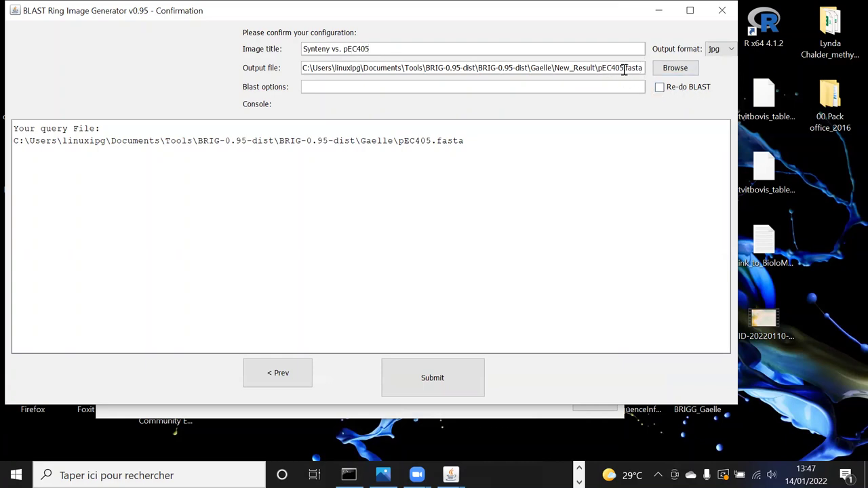
Step: Generate the ring image in png format with the output file named figure3 in the New_Result folder
{"action": "left_click_drag", "start_coordinate": [642, 71], "coordinate": [602, 65]}
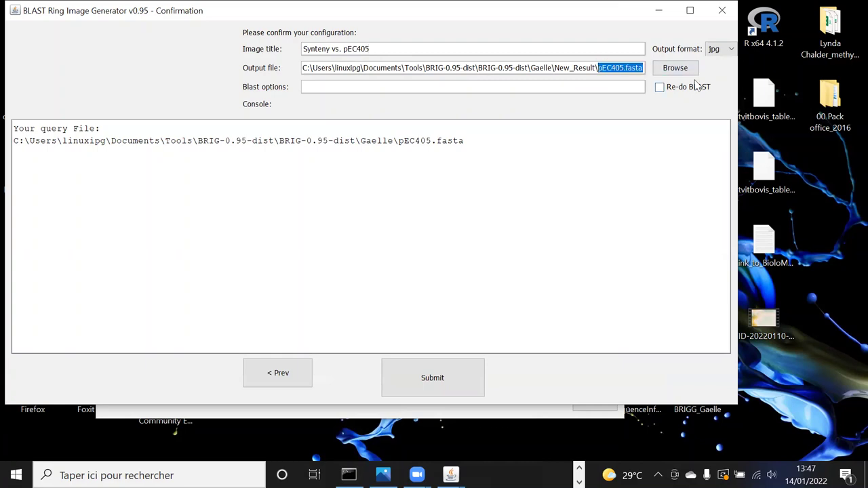
{"action": "type", "text": "f"}
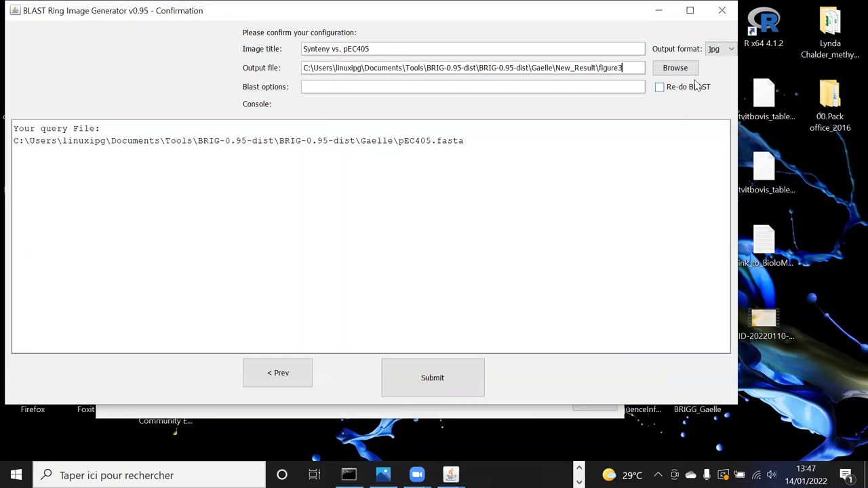
{"action": "left_click", "coordinate": [724, 52]}
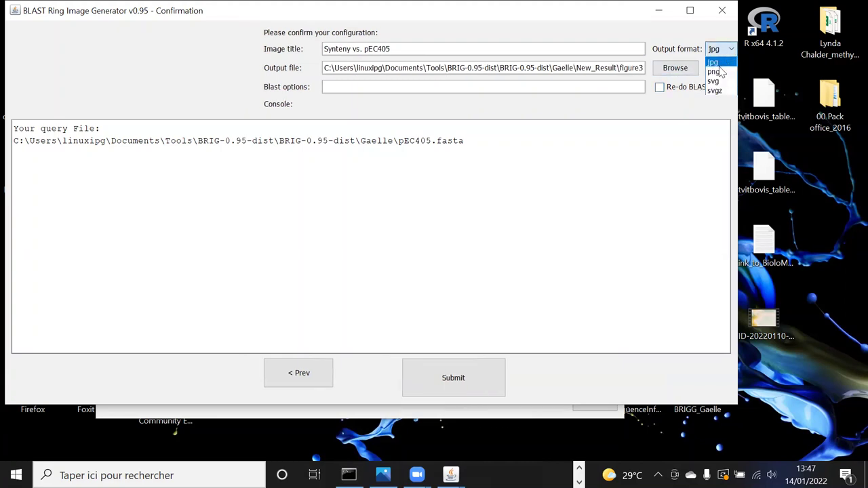
{"action": "left_click", "coordinate": [714, 72]}
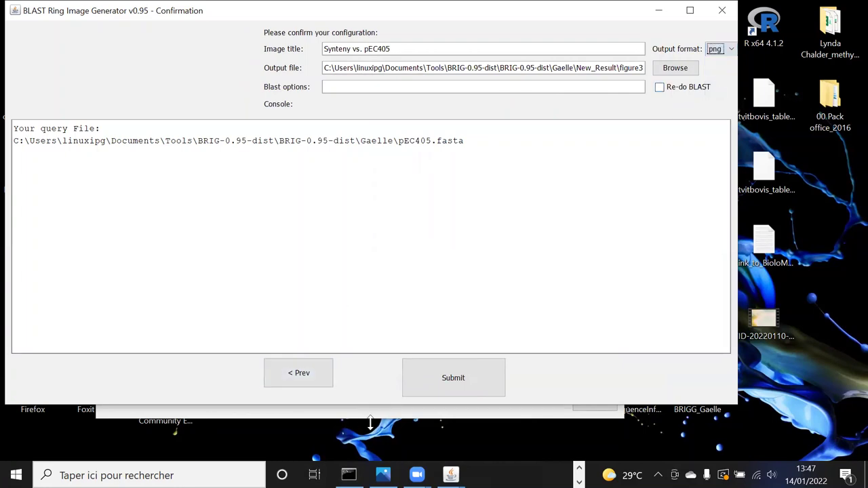
{"action": "left_click", "coordinate": [433, 393]}
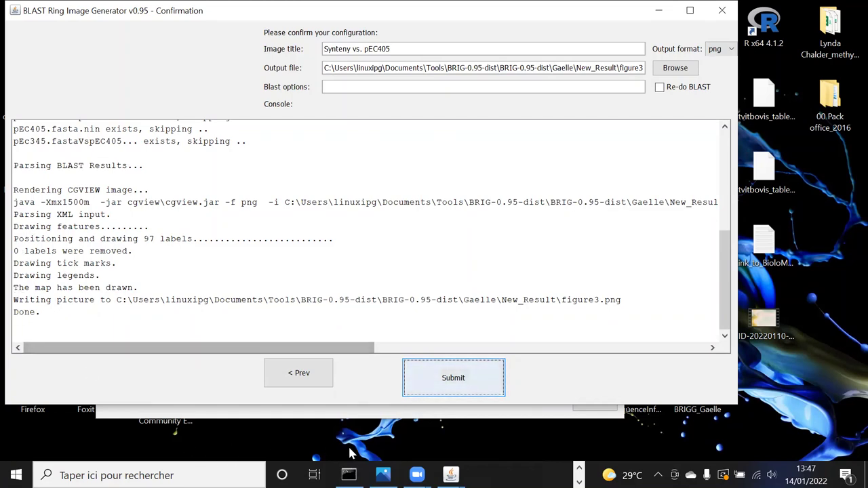
Step: Open the figure3 image from the New_Result folder and examine its rings, gene labels and legend
{"action": "left_click", "coordinate": [579, 467]}
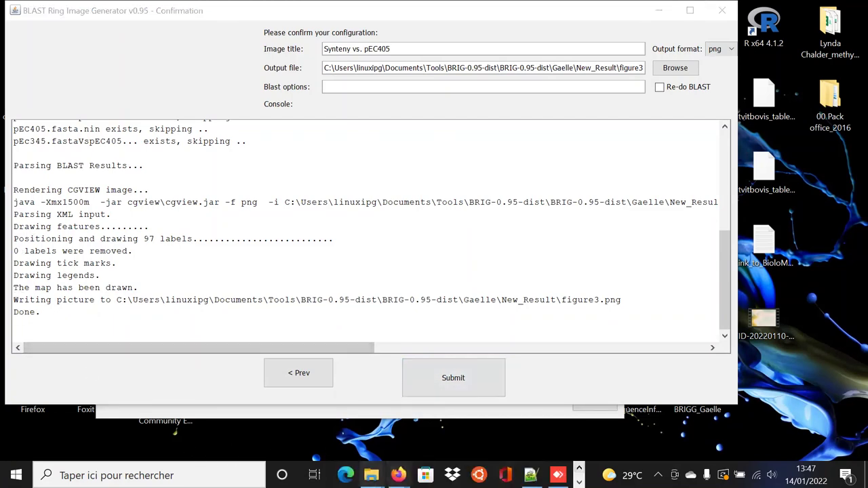
{"action": "mouse_move", "coordinate": [371, 475]}
{"action": "left_click", "coordinate": [341, 444]}
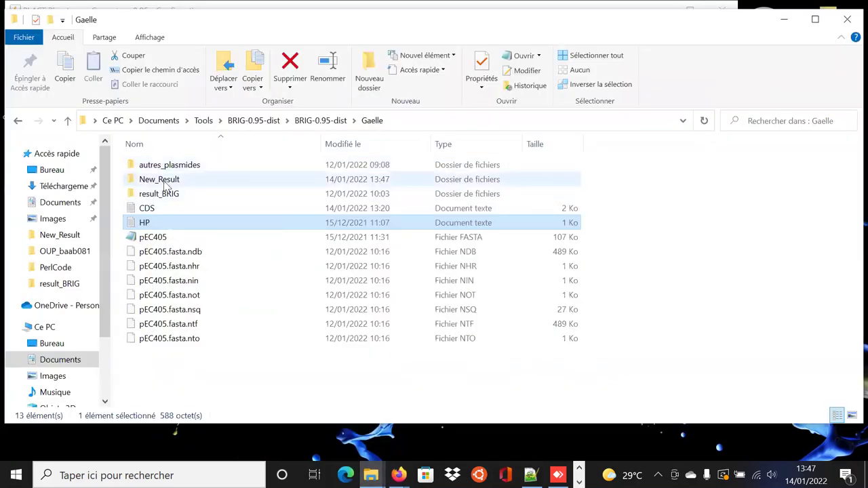
{"action": "double_click", "coordinate": [164, 180]}
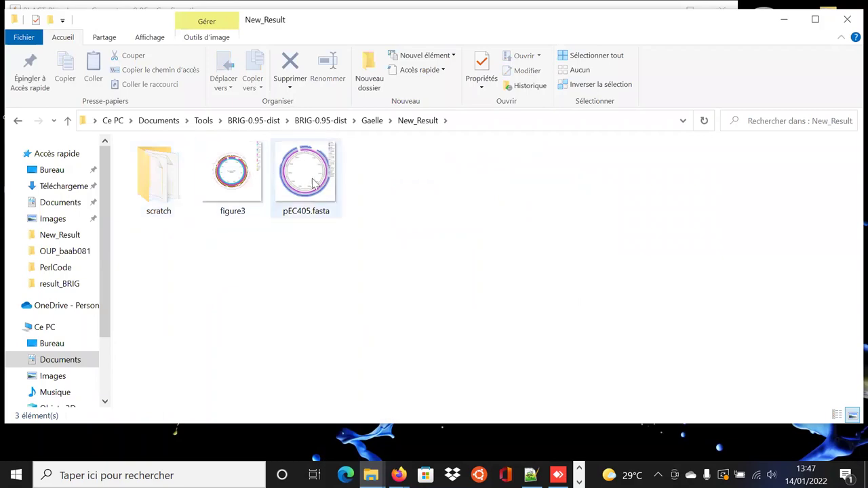
{"action": "double_click", "coordinate": [230, 195]}
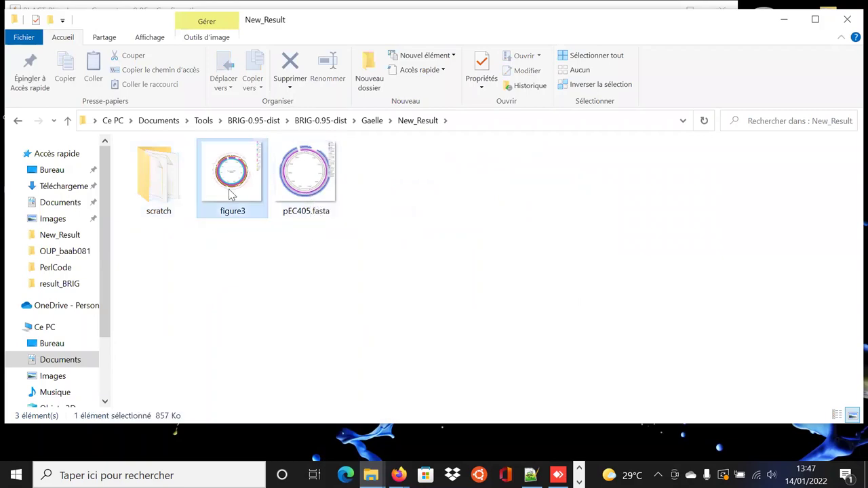
{"action": "scroll", "coordinate": [441, 271], "scroll_direction": "up", "scroll_amount": 4}
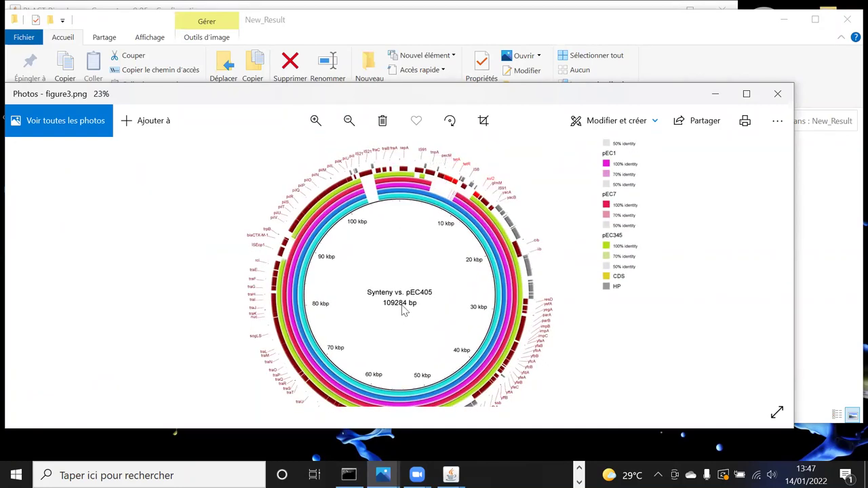
{"action": "scroll", "coordinate": [421, 314], "scroll_direction": "down", "scroll_amount": 1}
{"action": "scroll", "coordinate": [421, 313], "scroll_direction": "down", "scroll_amount": 1}
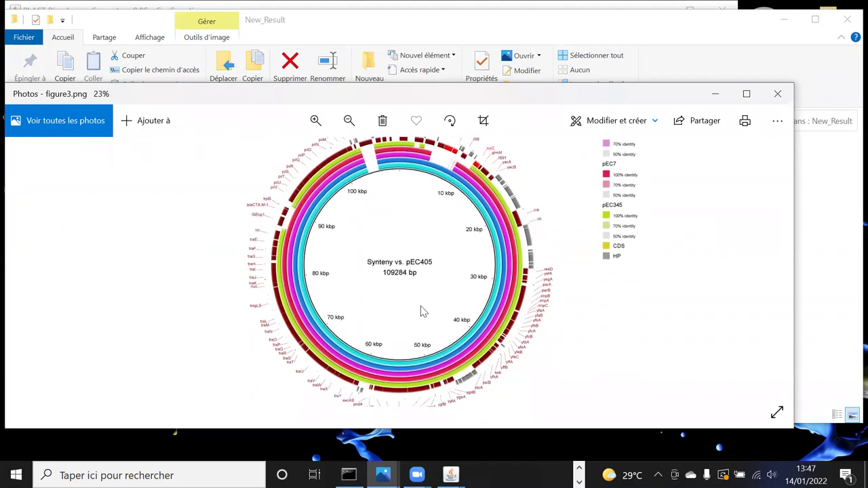